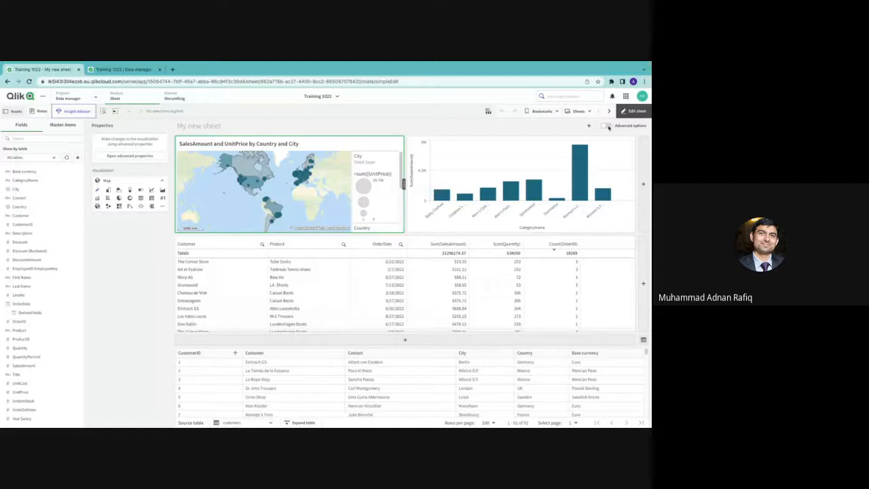
Turn on advanced options for the sheet and narrow the table to free space beside it
{"action": "left_click", "coordinate": [605, 126]}
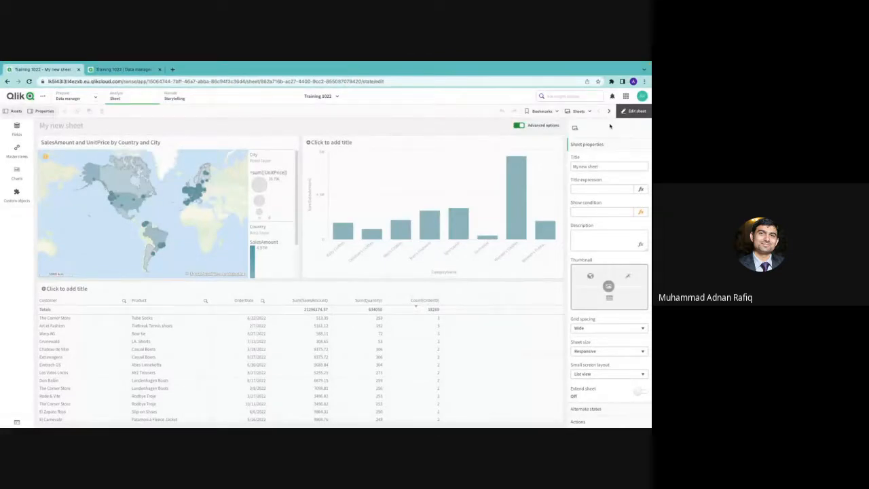
{"action": "left_click", "coordinate": [543, 334]}
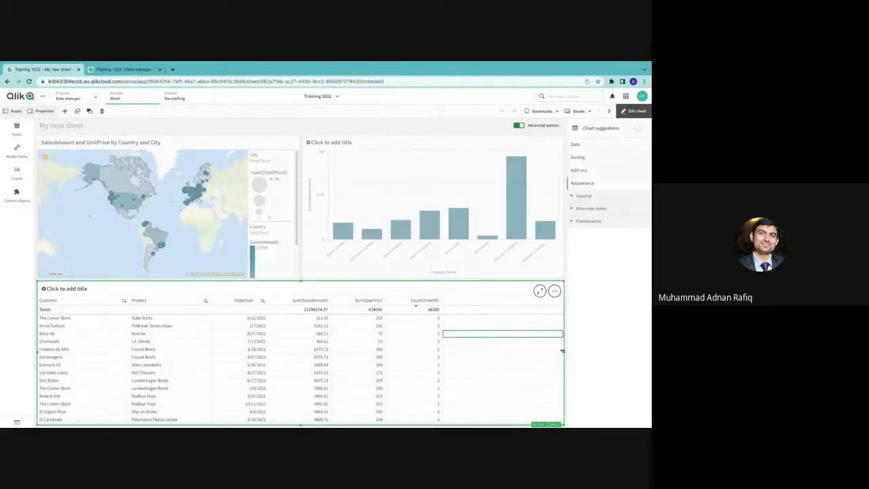
{"action": "left_click_drag", "start_coordinate": [564, 352], "coordinate": [390, 350]}
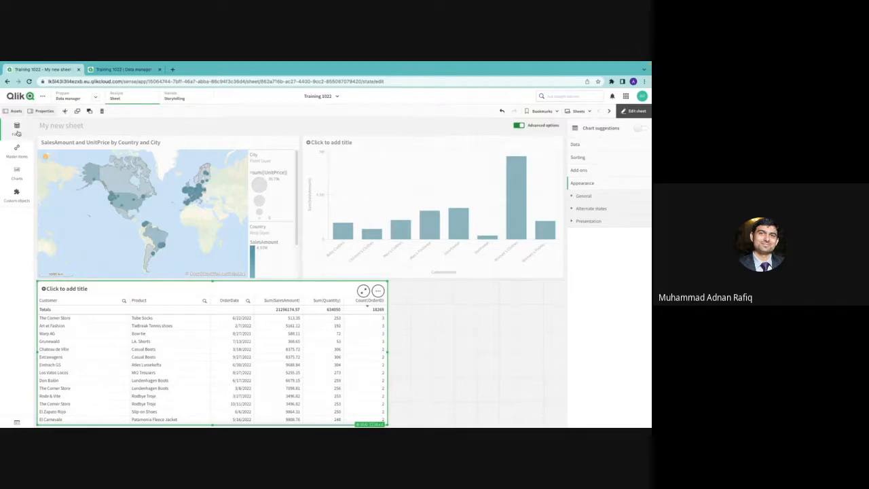
Look through the fields, master items and chart types available for building the sheet
{"action": "left_click", "coordinate": [17, 129]}
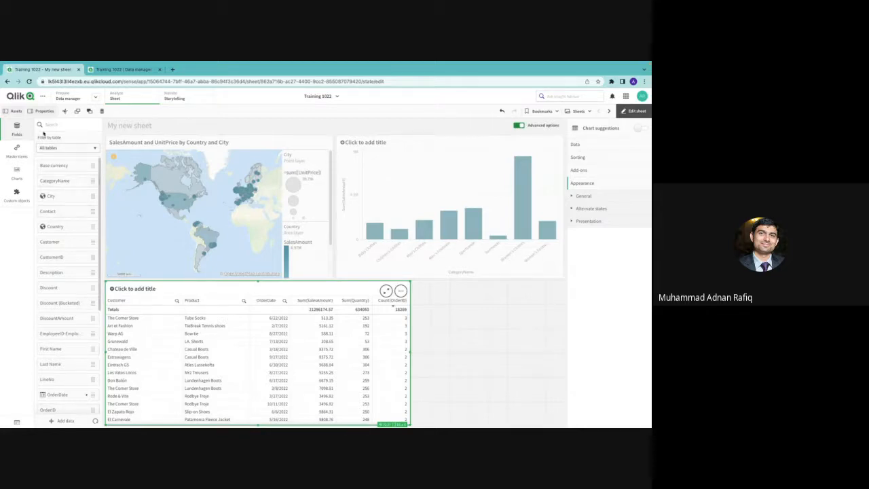
{"action": "left_click", "coordinate": [16, 171]}
{"action": "left_click", "coordinate": [18, 151]}
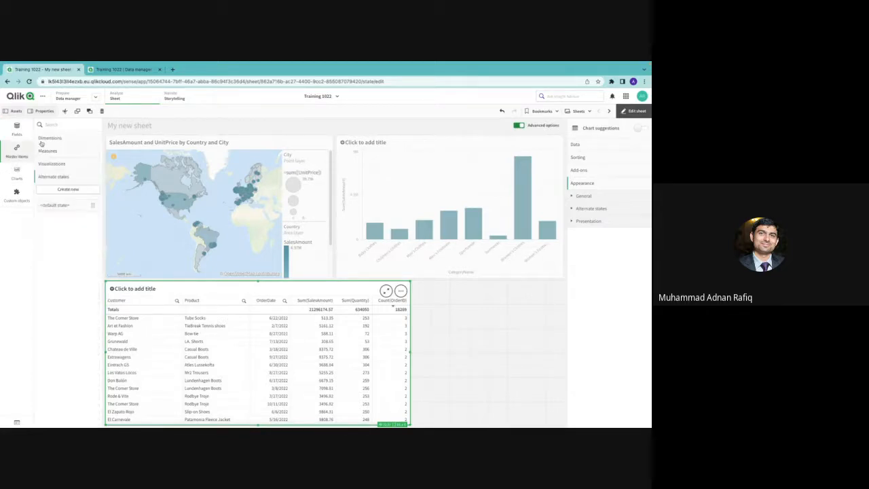
{"action": "left_click", "coordinate": [18, 174]}
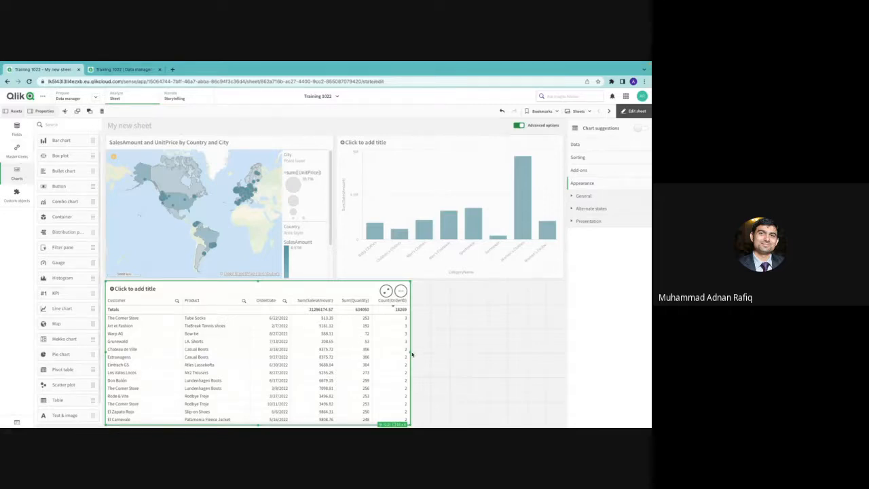
Resize the table so that it is as wide as the map above it
{"action": "left_click_drag", "start_coordinate": [410, 352], "coordinate": [562, 334]}
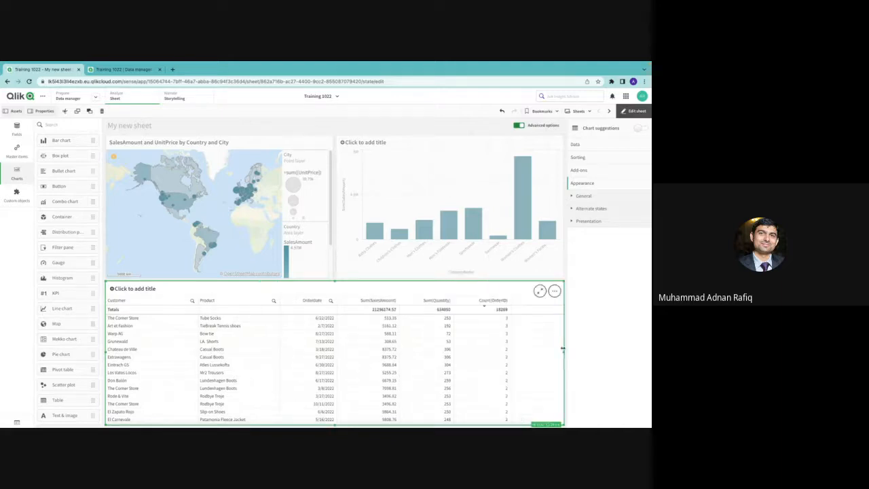
{"action": "left_click_drag", "start_coordinate": [563, 349], "coordinate": [353, 330]}
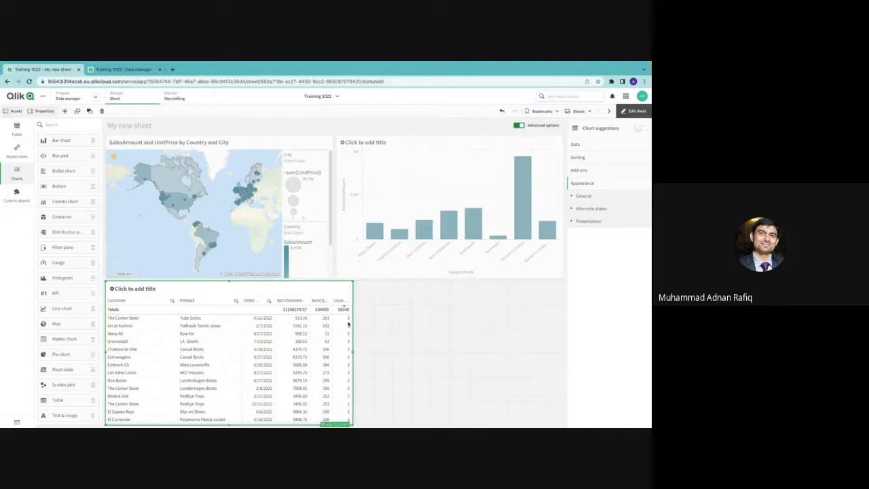
{"action": "left_click", "coordinate": [391, 273]}
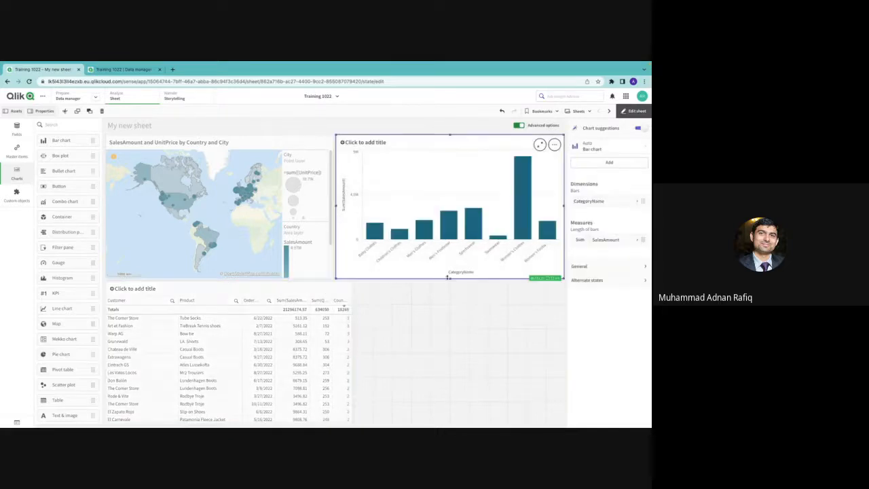
{"action": "mouse_move", "coordinate": [448, 277]}
{"action": "left_mouse_down"}
{"action": "mouse_move", "coordinate": [447, 252]}
{"action": "mouse_move", "coordinate": [445, 278]}
{"action": "left_mouse_up"}
{"action": "left_click", "coordinate": [349, 382]}
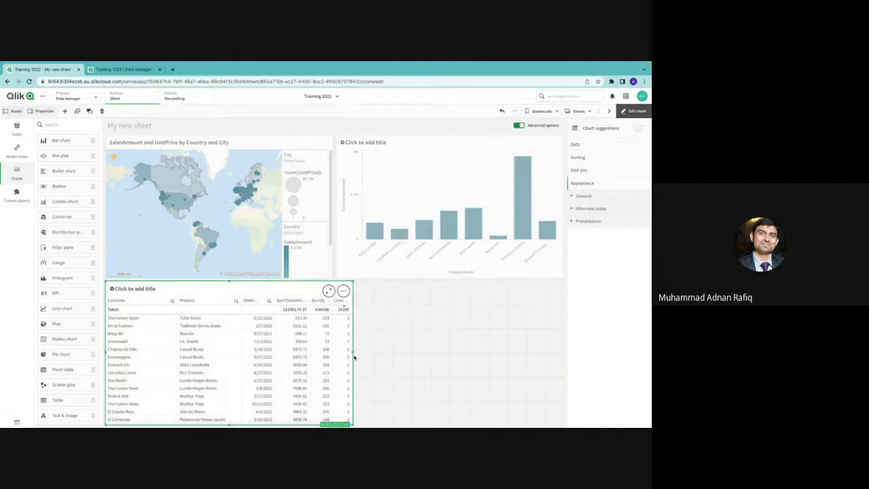
{"action": "left_click_drag", "start_coordinate": [352, 352], "coordinate": [333, 352]}
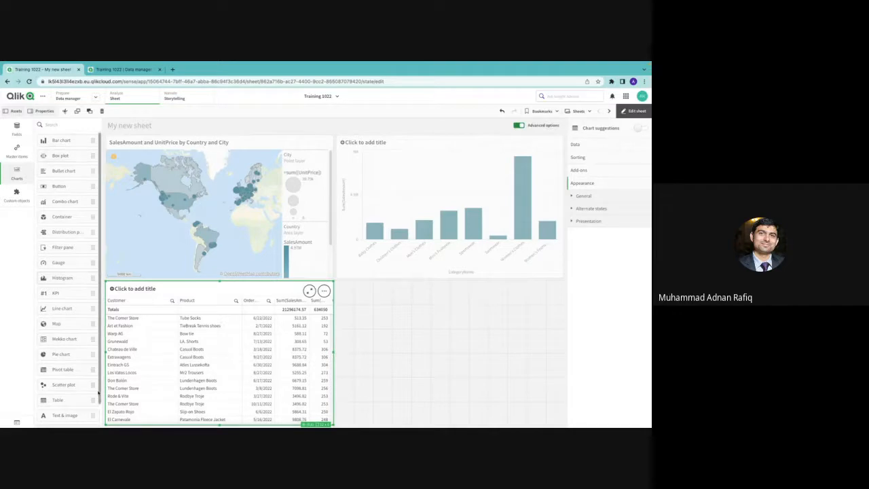
Look through the full list of chart types, the Qlik Visualization and Qlik Dashboard bundles, and the master items
{"action": "scroll", "coordinate": [77, 317], "scroll_direction": "down", "scroll_amount": 1}
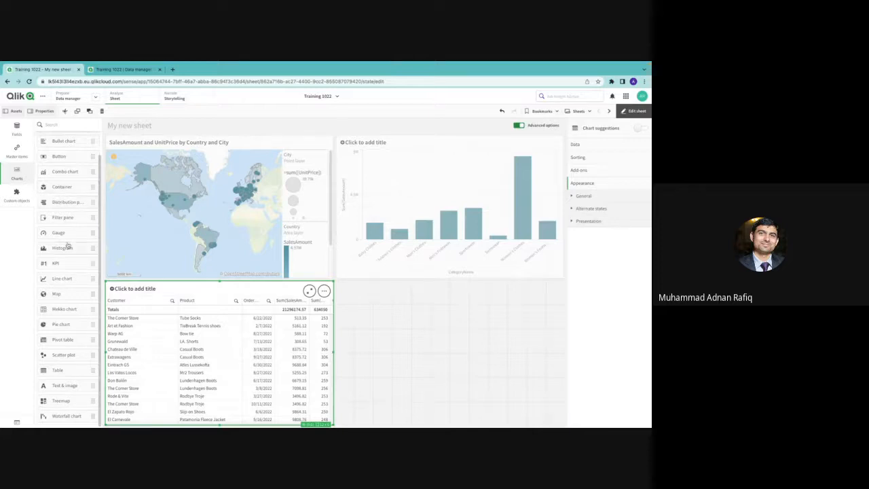
{"action": "left_click", "coordinate": [24, 200]}
{"action": "left_click", "coordinate": [17, 170]}
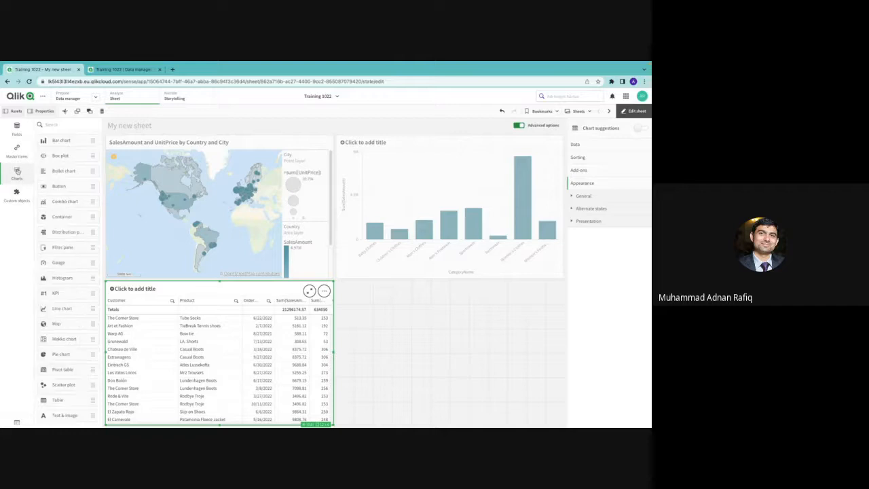
{"action": "left_click", "coordinate": [18, 195]}
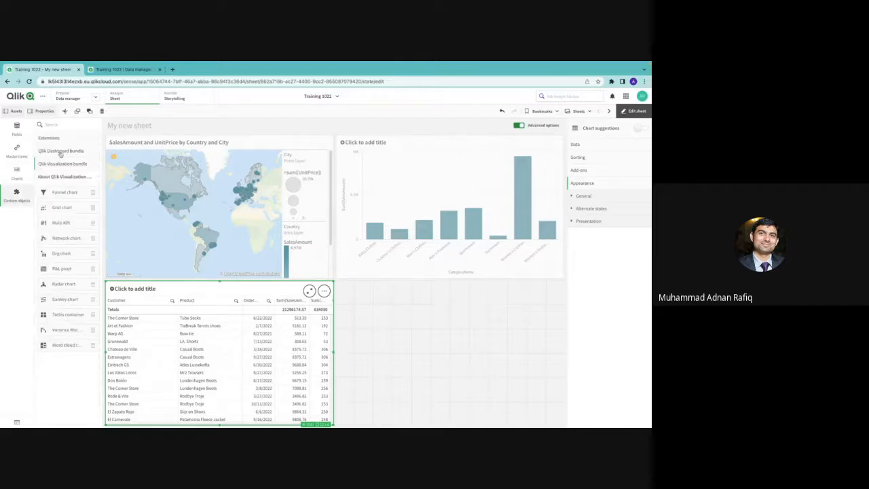
{"action": "left_click", "coordinate": [61, 151]}
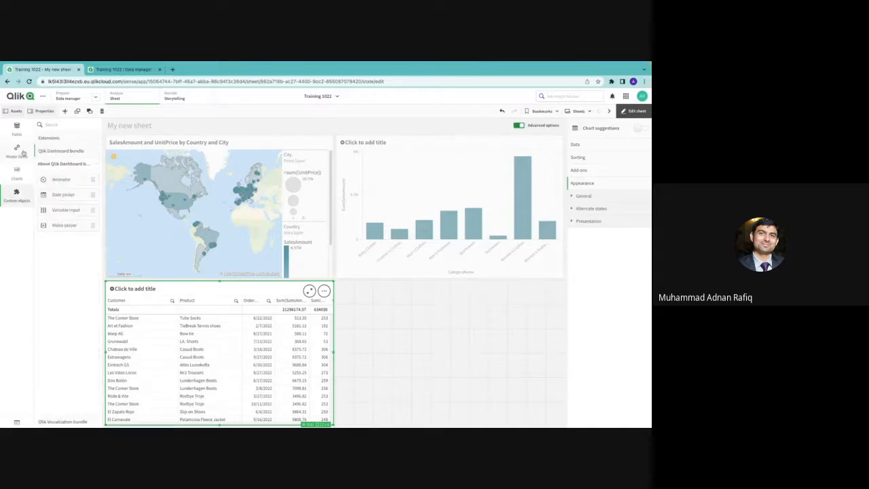
{"action": "left_click", "coordinate": [17, 150]}
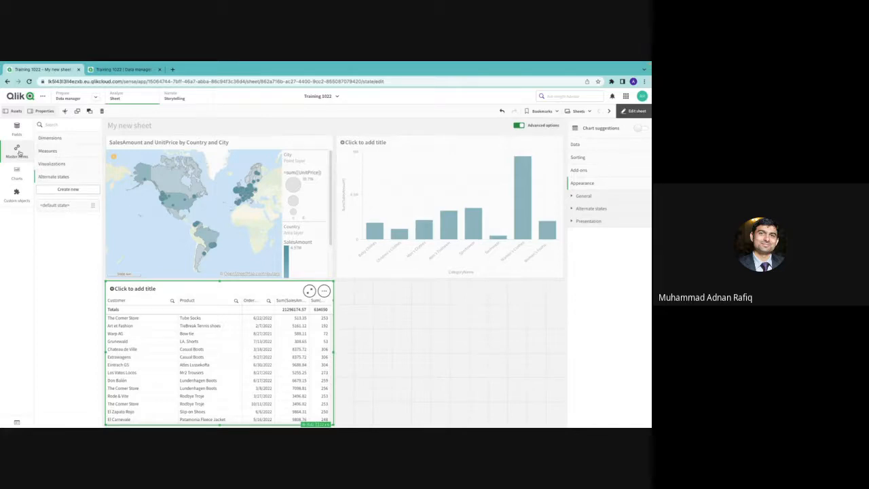
{"action": "left_click", "coordinate": [16, 172]}
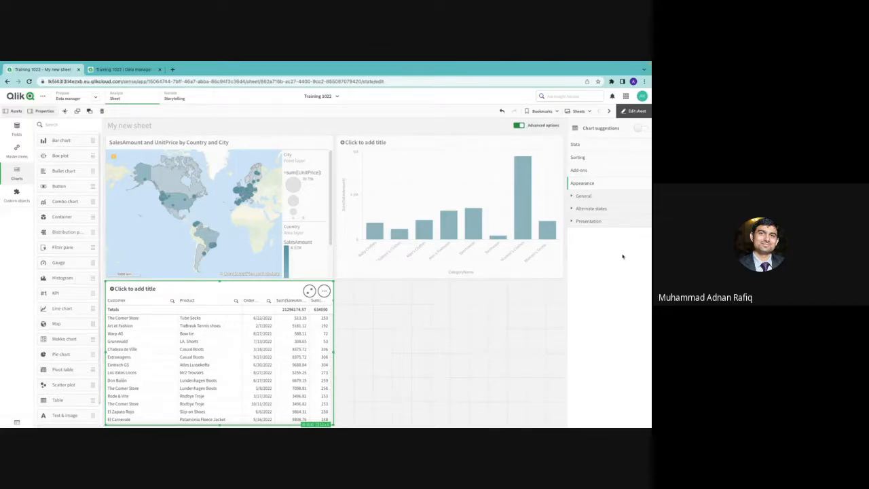
Compare the property settings offered for the sheet, the bar chart and the table
{"action": "left_click", "coordinate": [537, 291]}
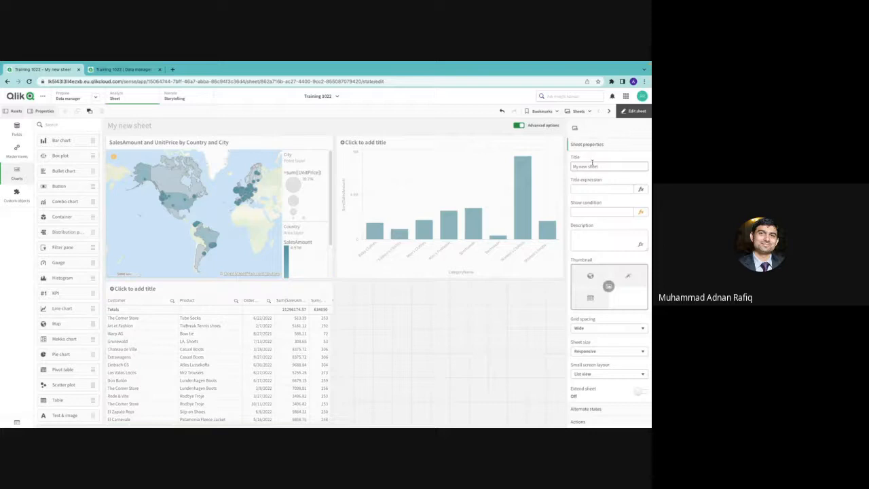
{"action": "left_click", "coordinate": [458, 273]}
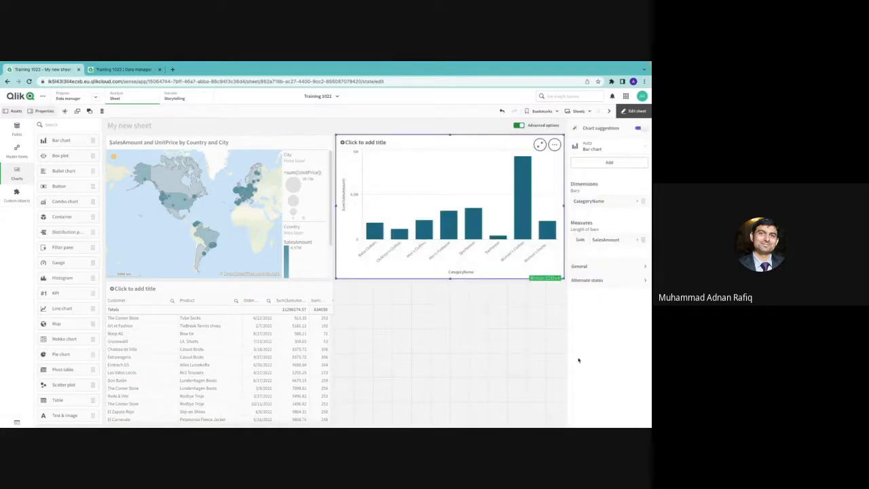
{"action": "left_click", "coordinate": [444, 338]}
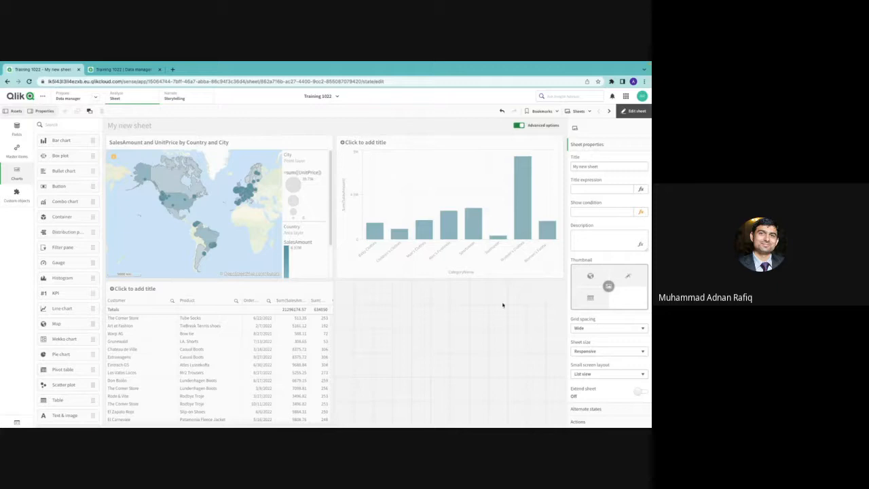
{"action": "left_click", "coordinate": [497, 277]}
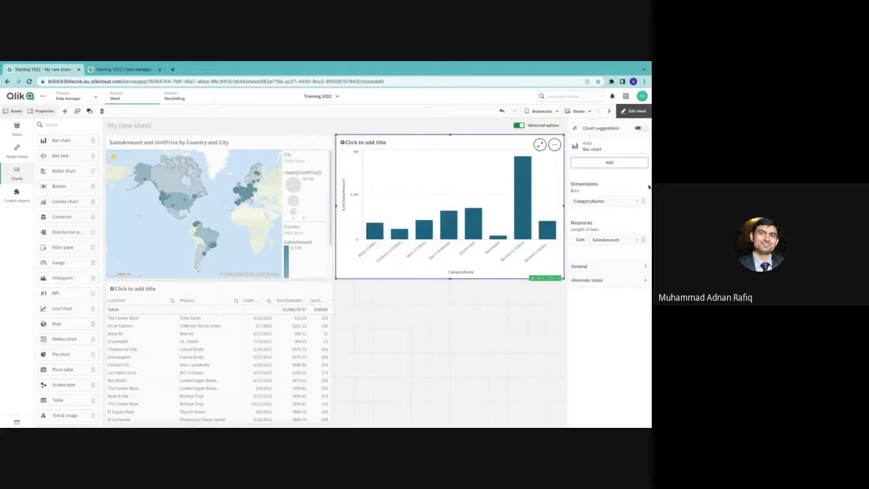
{"action": "left_click", "coordinate": [292, 380]}
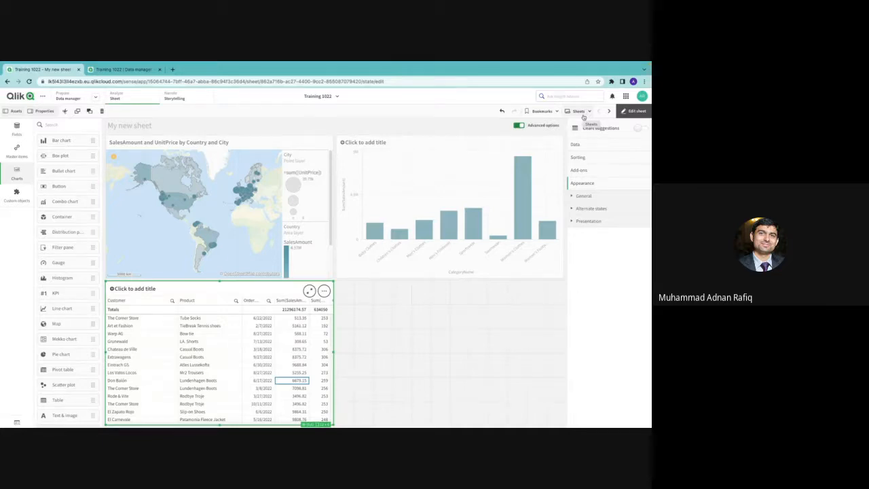
{"action": "left_click", "coordinate": [392, 179]}
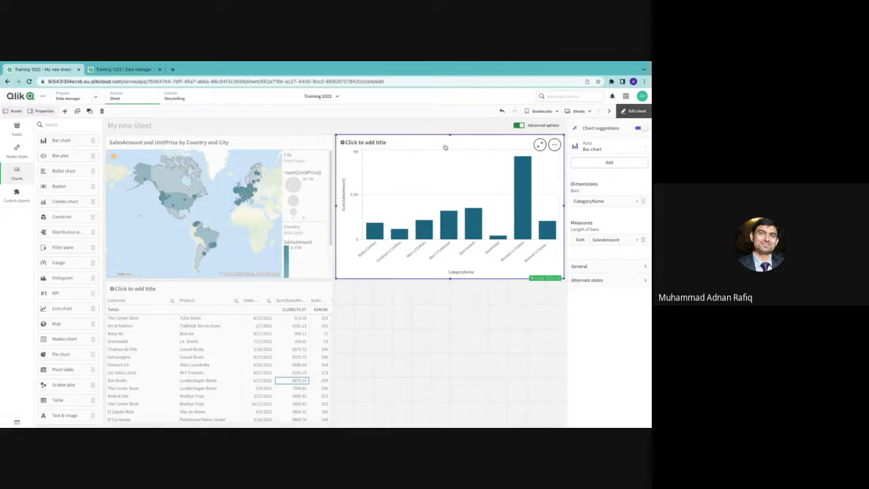
Create a new sheet titled "Advanceview sheet" with an empty description and open it
{"action": "left_click", "coordinate": [575, 111]}
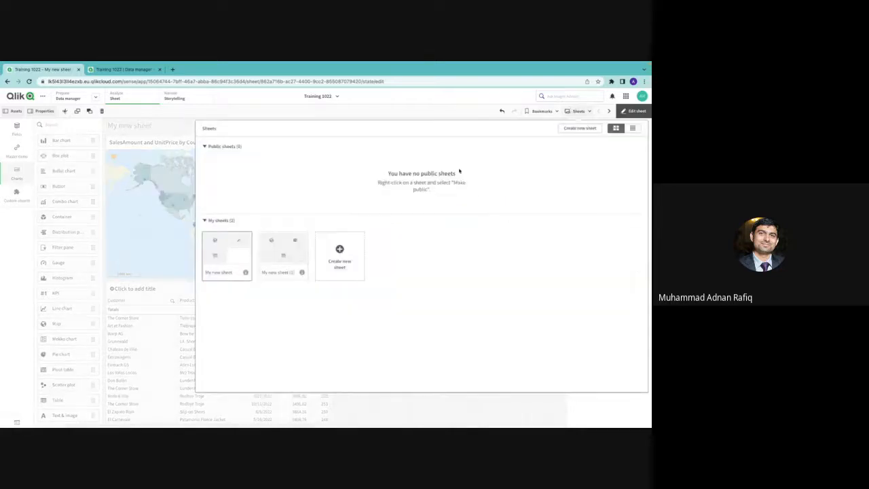
{"action": "left_click", "coordinate": [573, 113]}
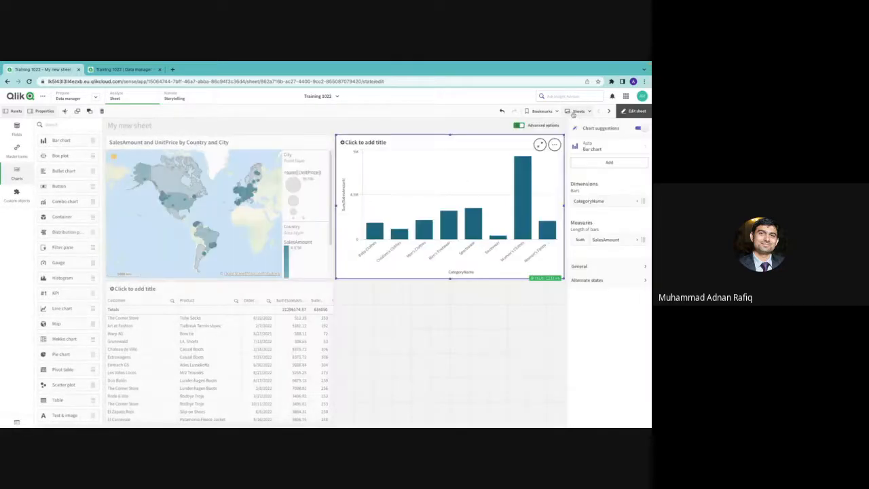
{"action": "left_click", "coordinate": [575, 111]}
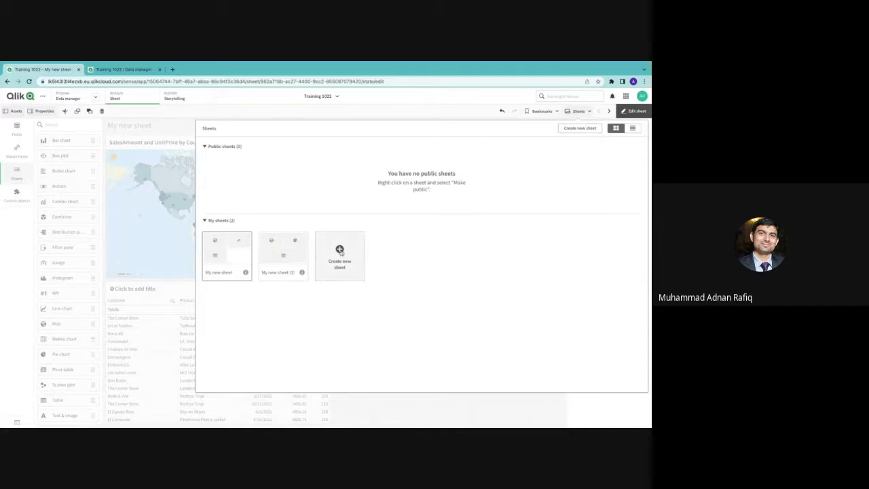
{"action": "left_click", "coordinate": [584, 129]}
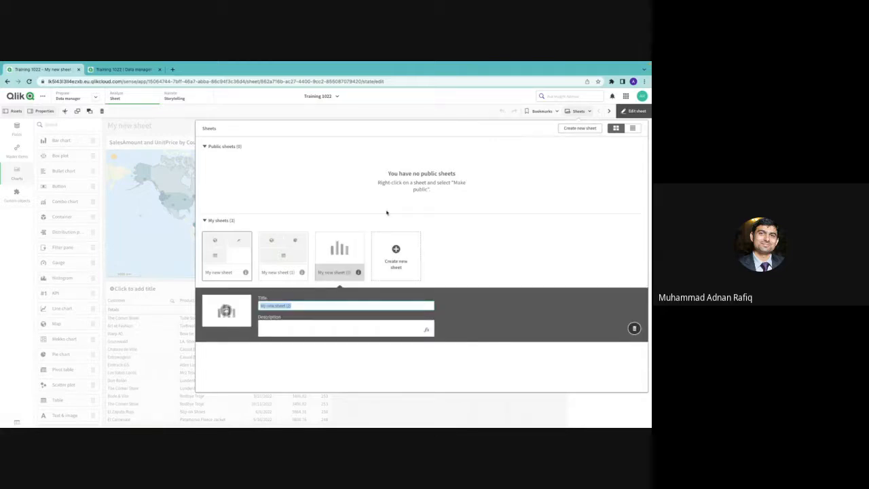
{"action": "type", "text": "Sa"}
{"action": "type", "text": "vance"}
{"action": "type", "text": "d vis"}
{"action": "type", "text": "heet"}
{"action": "left_click", "coordinate": [341, 331]}
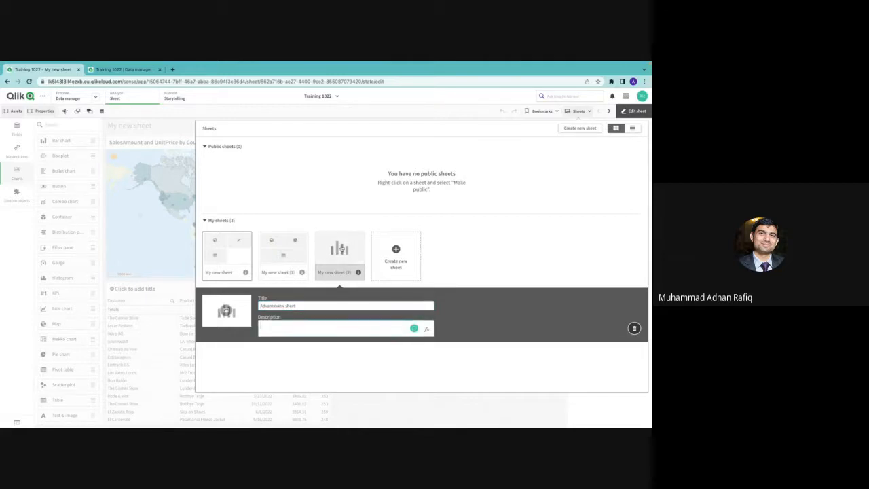
{"action": "left_click", "coordinate": [340, 250]}
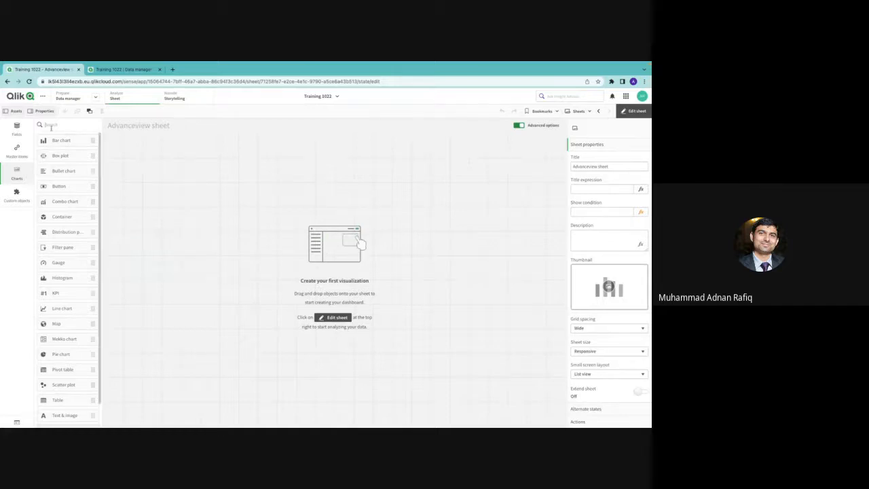
Examine the Sales by Category for 2022 chart on "My new sheet (1)" and return to the Advanceview sheet
{"action": "left_click", "coordinate": [579, 111]}
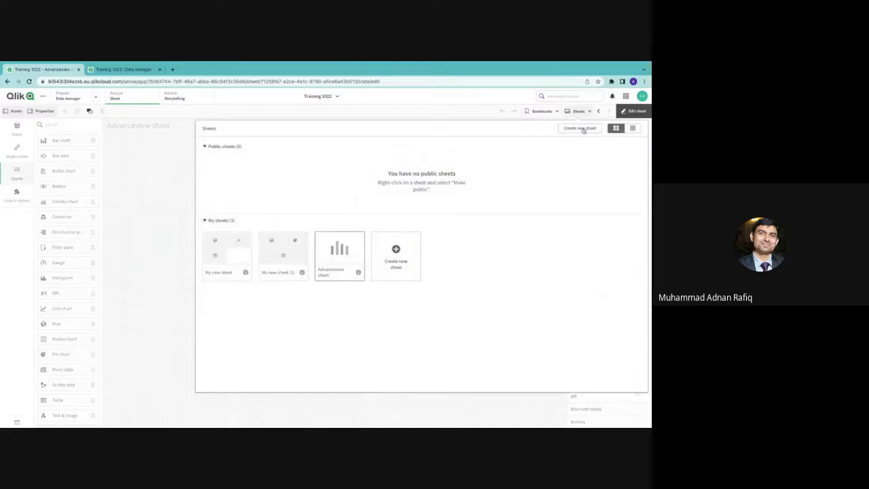
{"action": "left_click", "coordinate": [483, 101]}
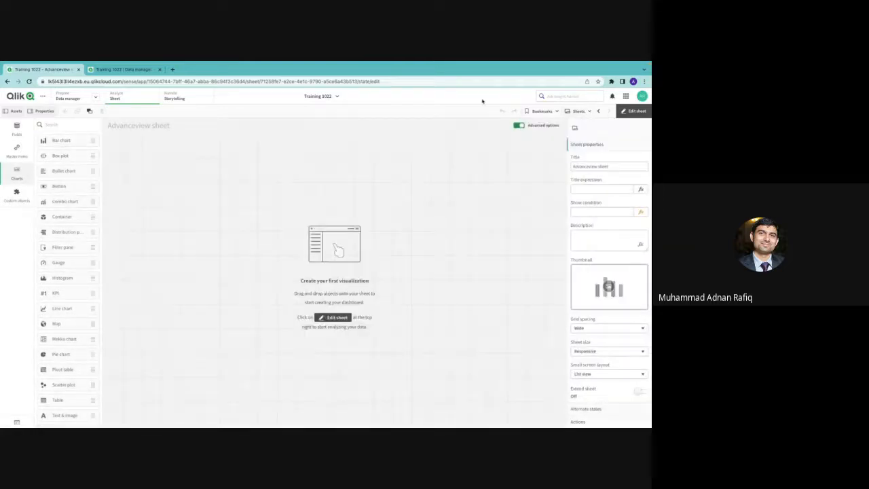
{"action": "left_click", "coordinate": [599, 111]}
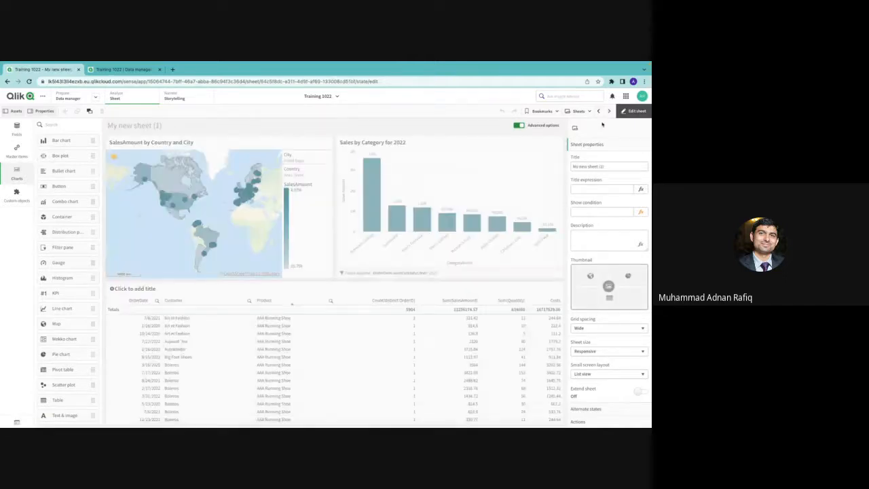
{"action": "left_click", "coordinate": [468, 202]}
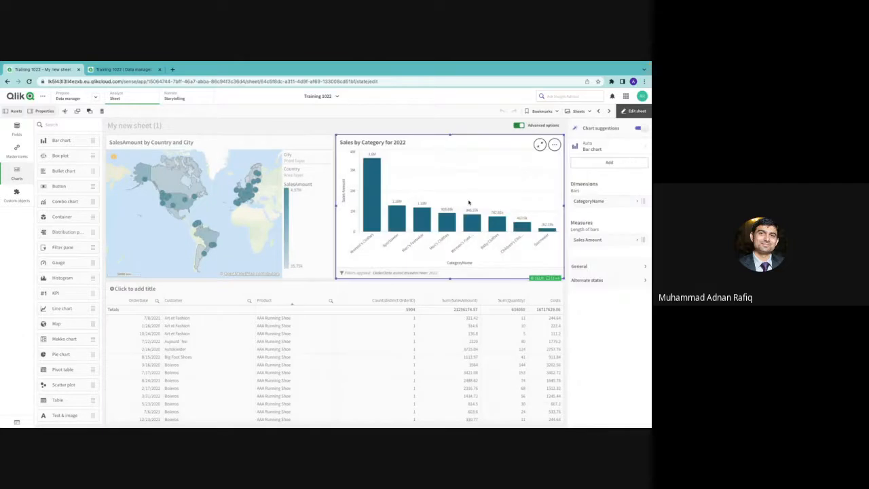
{"action": "key", "text": "Escape"}
{"action": "left_click", "coordinate": [468, 202]}
{"action": "key", "text": "Escape"}
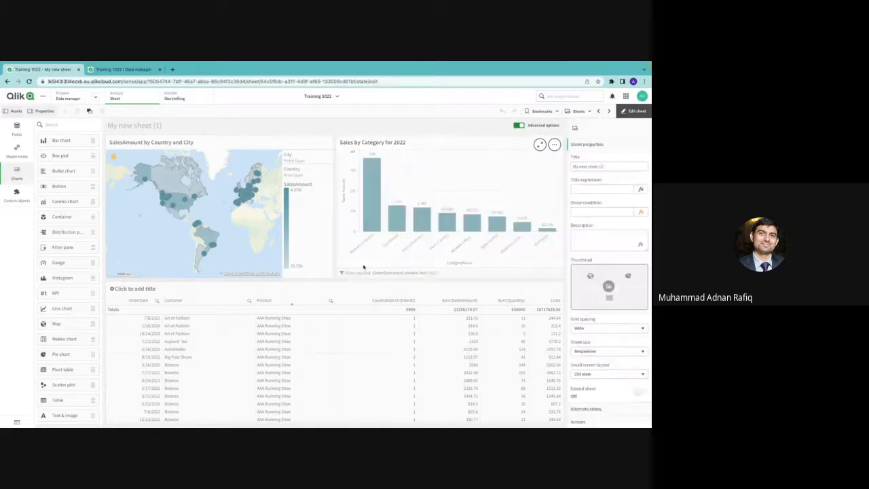
{"action": "left_click", "coordinate": [379, 256]}
{"action": "key", "text": "Escape"}
{"action": "left_click", "coordinate": [608, 111]}
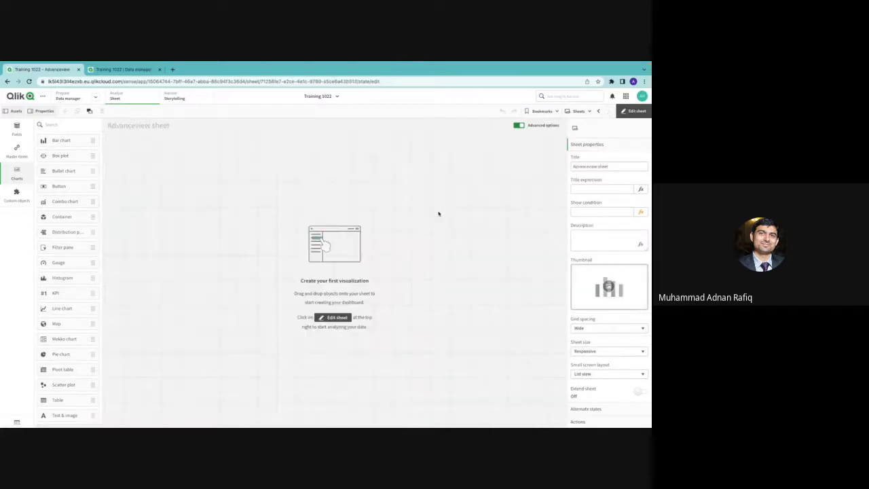
Paste the Sales by Category for 2022 chart onto the sheet and create a SalesAmount chart in the empty area beside it
{"action": "key", "text": "ctrl+v"}
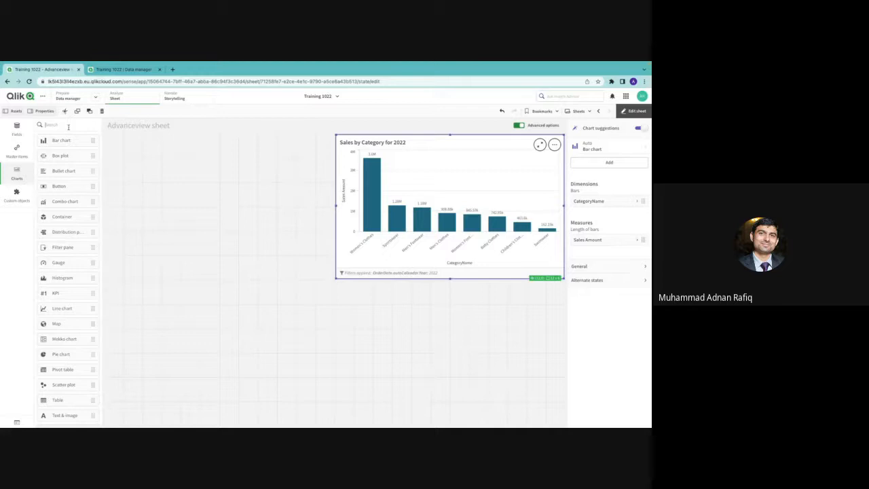
{"action": "left_click", "coordinate": [17, 129]}
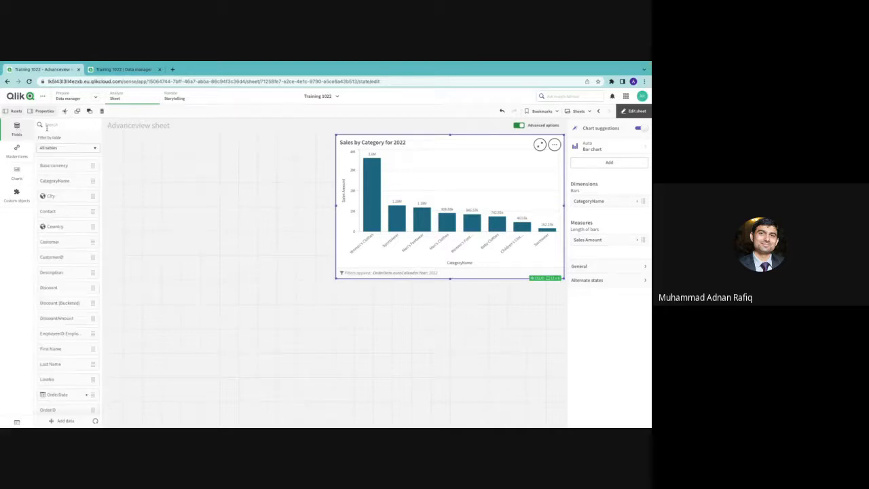
{"action": "left_click", "coordinate": [46, 126]}
{"action": "type", "text": "sa"}
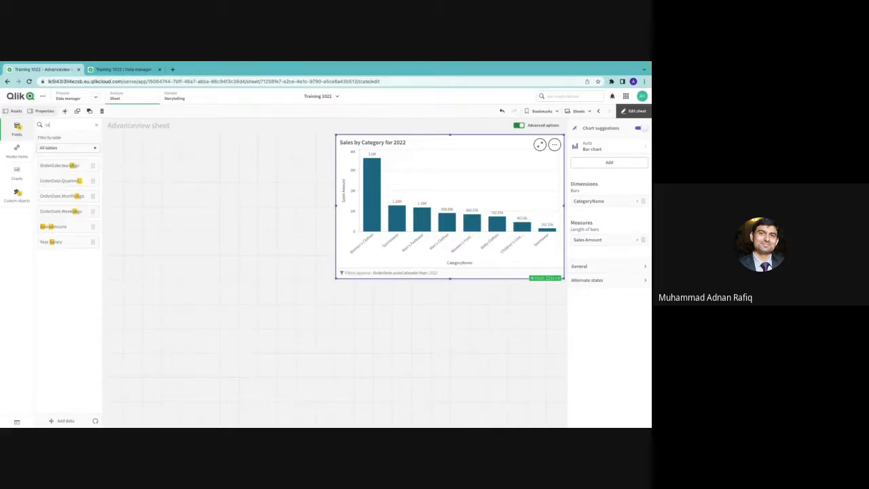
{"action": "type", "text": "le"}
{"action": "left_click_drag", "start_coordinate": [64, 165], "coordinate": [237, 182]}
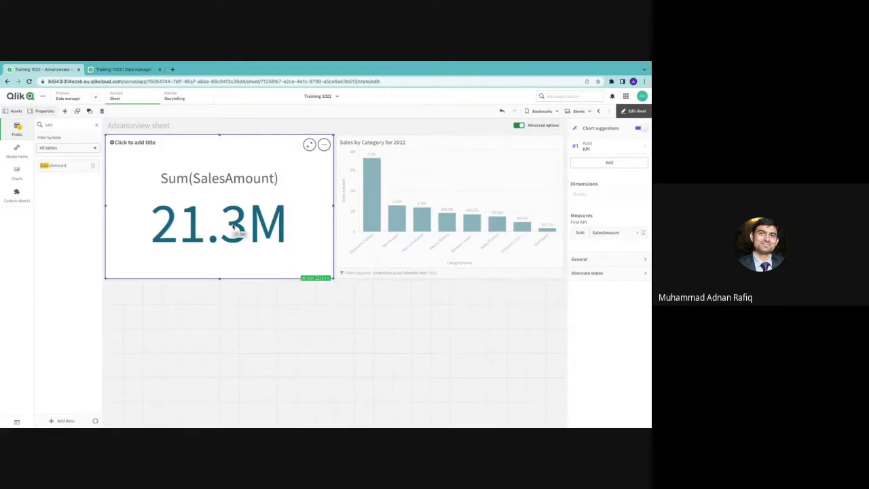
Add City as a dimension to the SalesAmount chart, then add Customer and convert it to a distinct count measure
{"action": "left_click", "coordinate": [97, 127]}
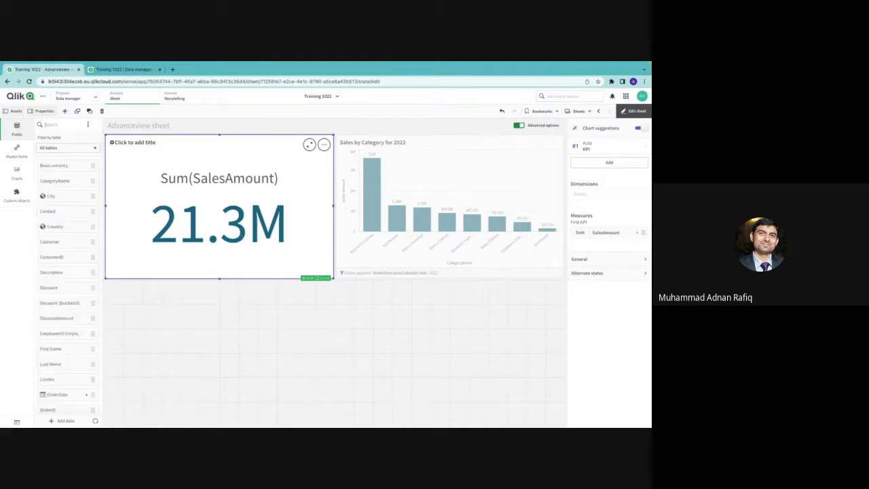
{"action": "left_click_drag", "start_coordinate": [51, 196], "coordinate": [224, 208]}
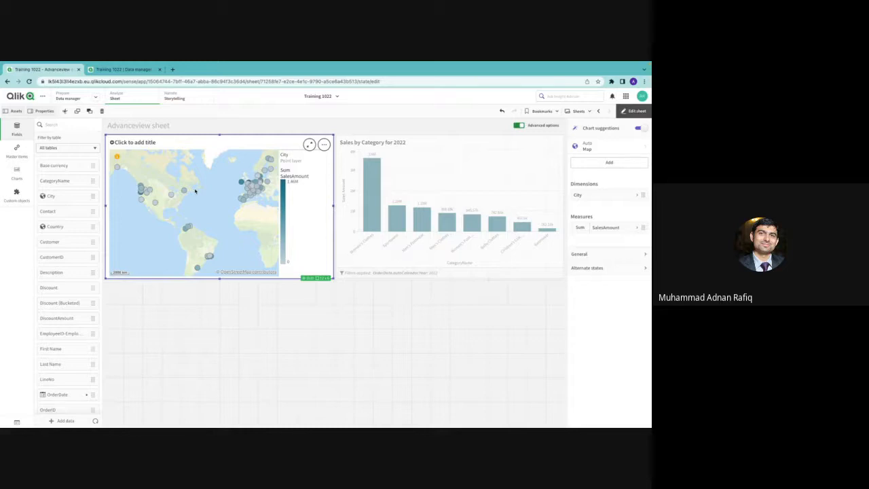
{"action": "left_click", "coordinate": [80, 126]}
{"action": "type", "text": "cu"}
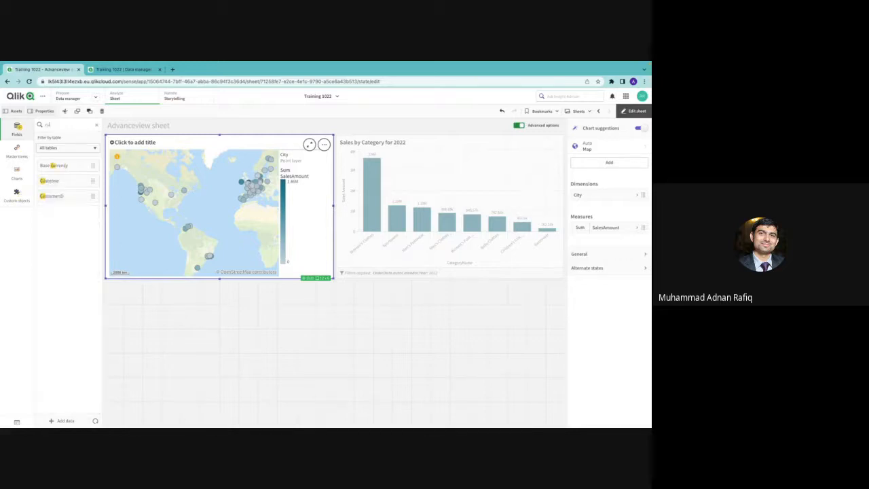
{"action": "left_click_drag", "start_coordinate": [49, 181], "coordinate": [206, 227]}
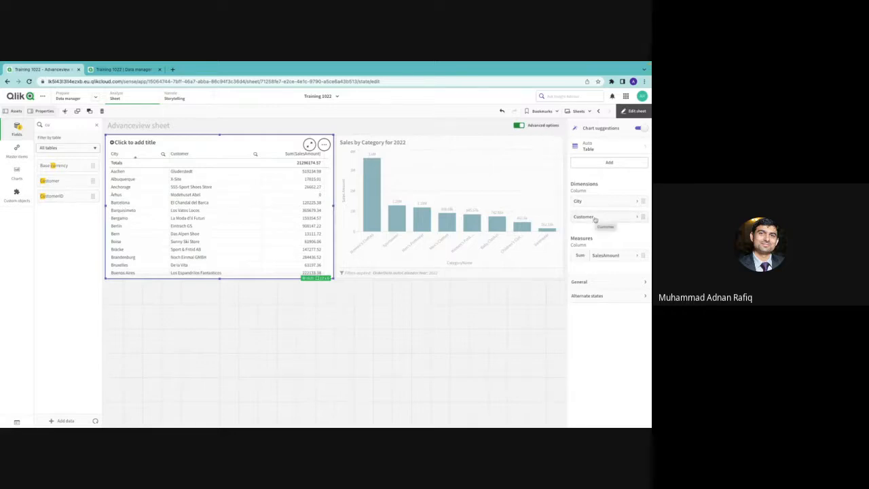
{"action": "left_click_drag", "start_coordinate": [594, 219], "coordinate": [598, 252]}
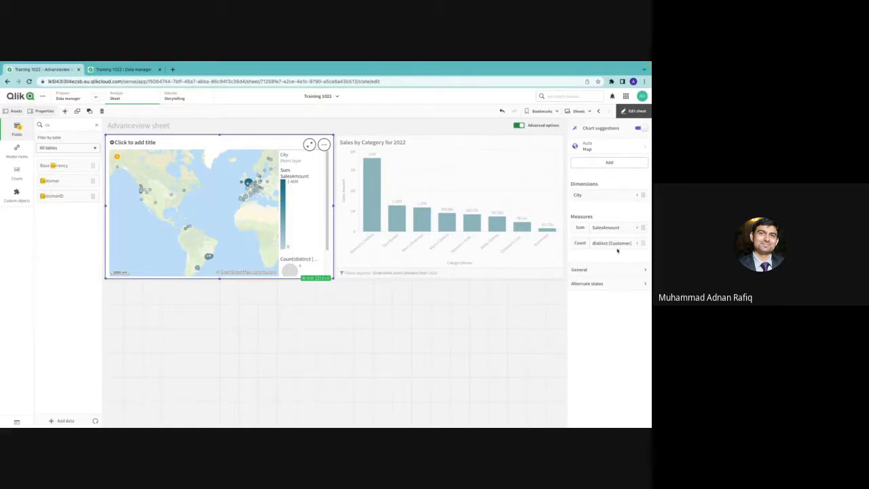
Switch the advanced options off and back on, and view the bar chart's and the map's properties
{"action": "left_click", "coordinate": [519, 125]}
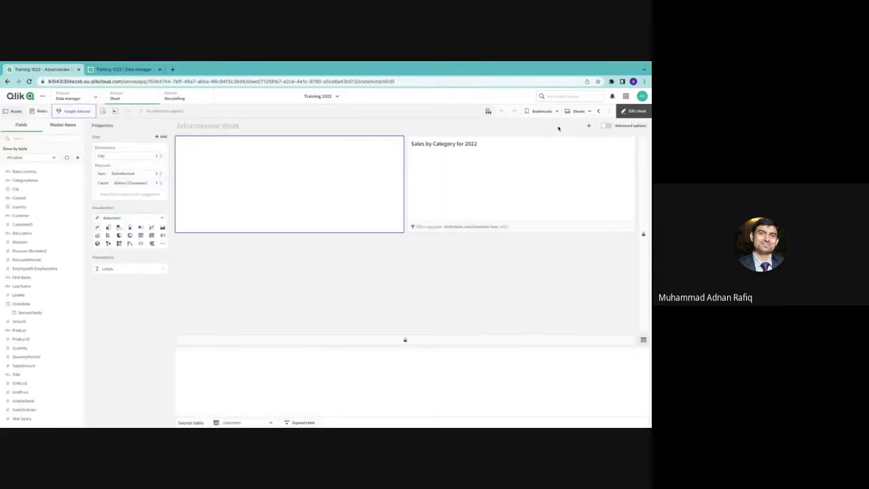
{"action": "left_click", "coordinate": [606, 126]}
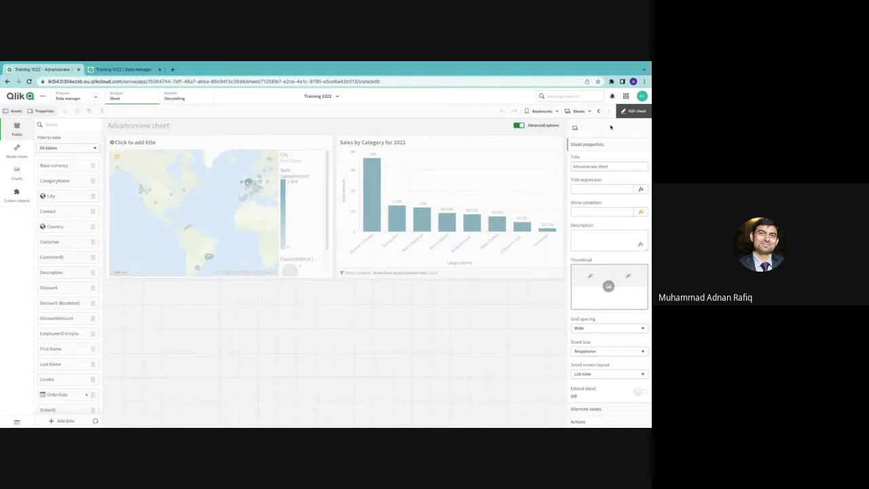
{"action": "left_click", "coordinate": [412, 155]}
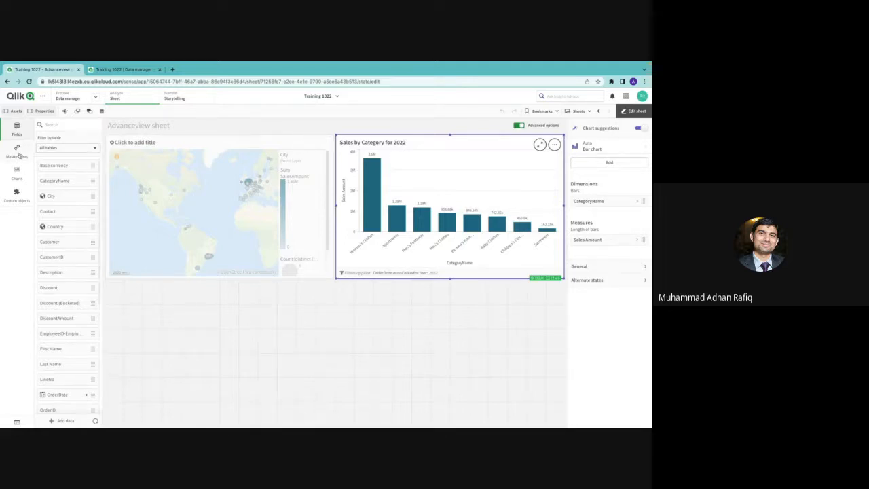
{"action": "left_click", "coordinate": [155, 222]}
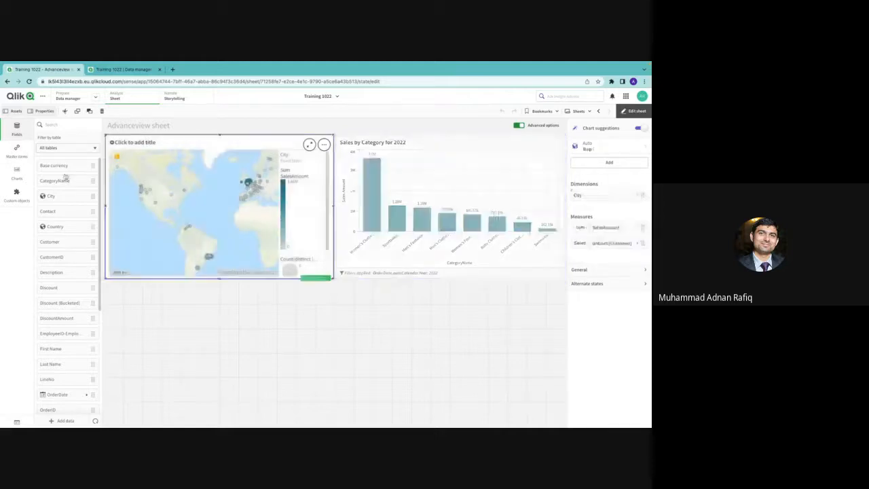
Create a second chart from SalesAmount below the map and add City as its dimension
{"action": "left_click", "coordinate": [65, 125]}
{"action": "type", "text": "sale"}
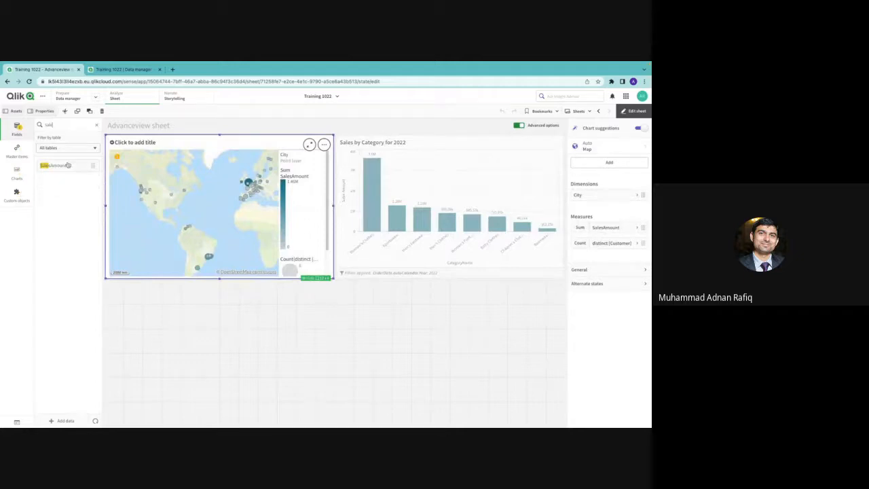
{"action": "left_click_drag", "start_coordinate": [68, 165], "coordinate": [195, 330]}
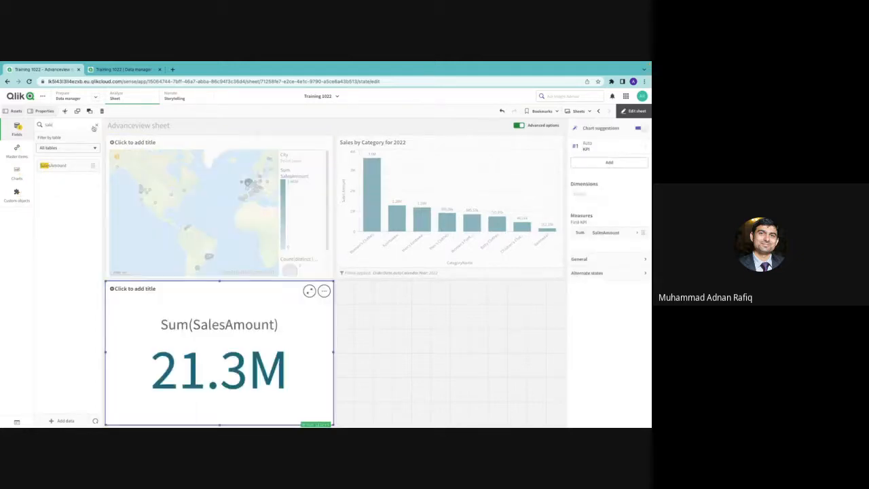
{"action": "left_click", "coordinate": [95, 126]}
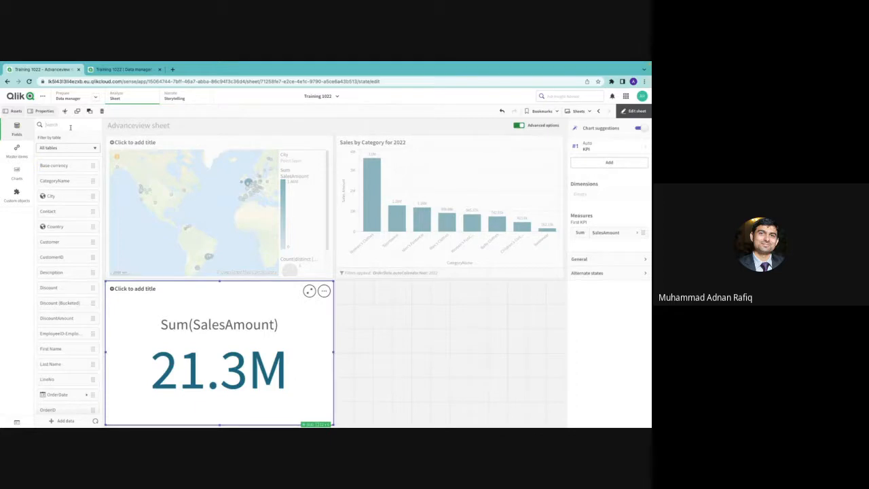
{"action": "type", "text": "city"}
{"action": "left_click_drag", "start_coordinate": [49, 165], "coordinate": [172, 350]}
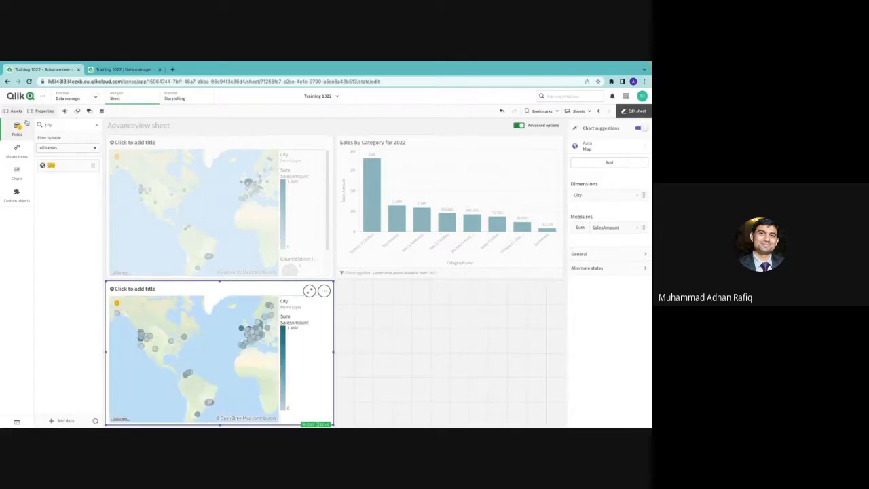
Add Customer to the lower SalesAmount by City chart and convert it to a distinct count measure
{"action": "key", "text": "BackSpace"}
{"action": "key", "text": "BackSpace"}
{"action": "key", "text": "BackSpace"}
{"action": "key", "text": "BackSpace"}
{"action": "type", "text": "cus"}
{"action": "left_click_drag", "start_coordinate": [48, 165], "coordinate": [240, 382]}
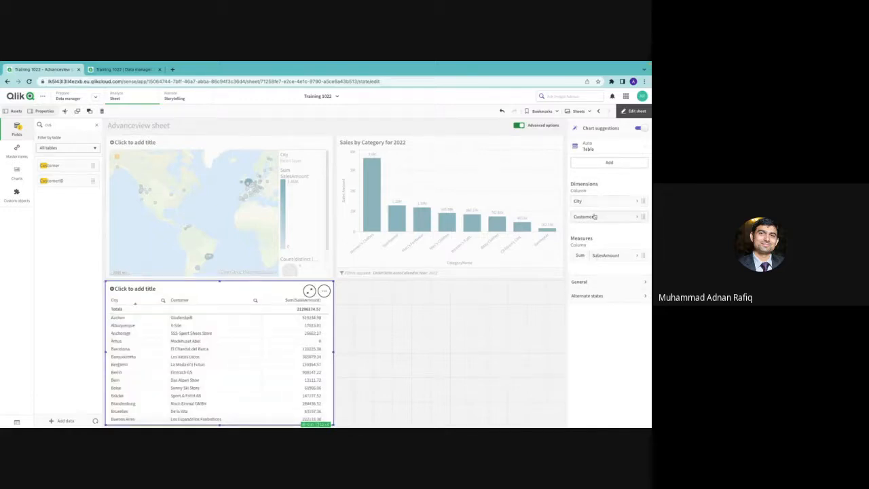
{"action": "left_click_drag", "start_coordinate": [595, 216], "coordinate": [593, 249]}
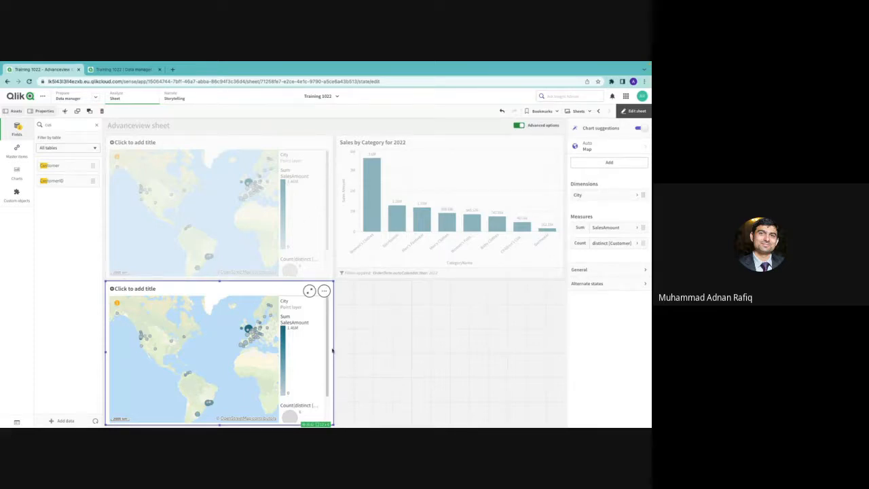
Delete the lower duplicate map and view the sheet outside edit mode before resuming editing
{"action": "key", "text": "Delete"}
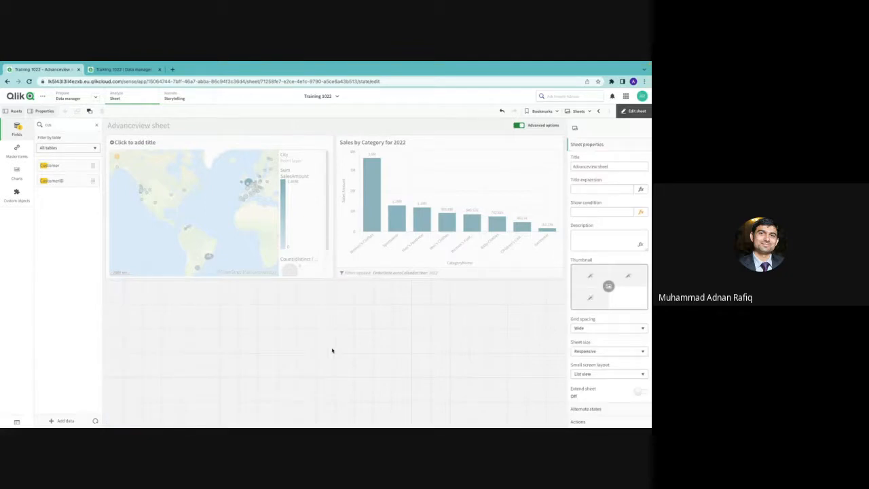
{"action": "right_click", "coordinate": [314, 237]}
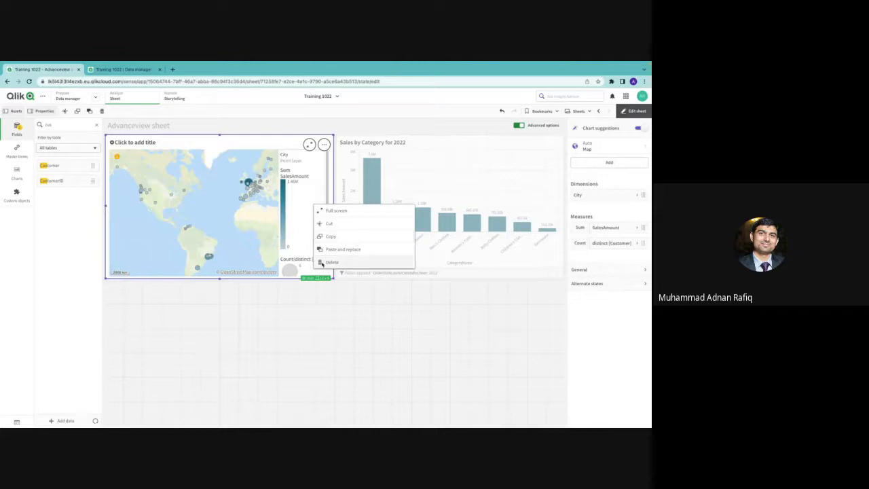
{"action": "left_click", "coordinate": [331, 262]}
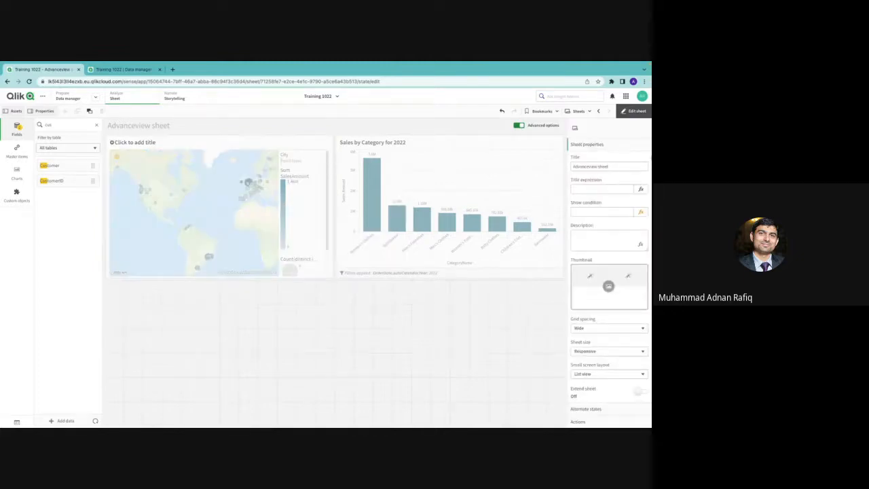
{"action": "left_click", "coordinate": [639, 113]}
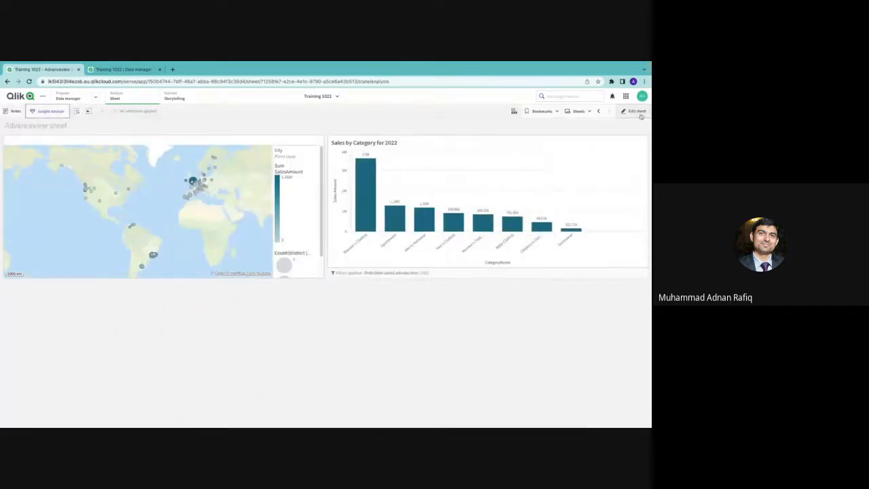
{"action": "left_click", "coordinate": [640, 116]}
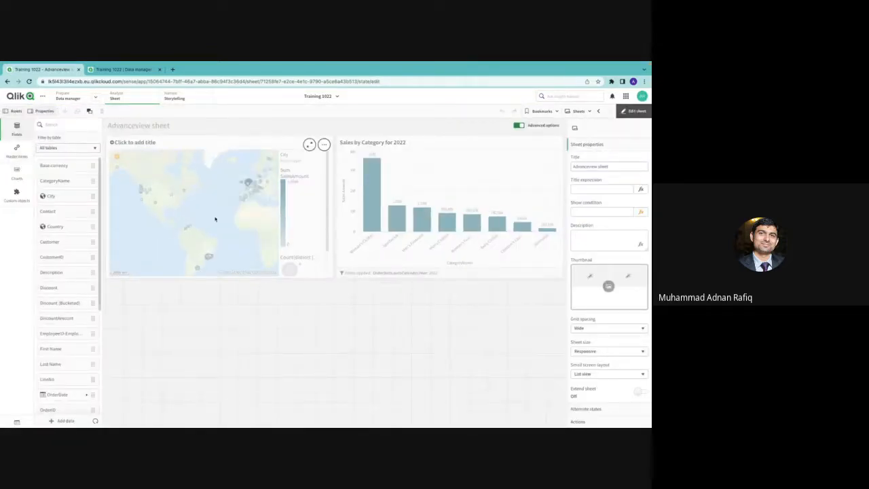
Place an empty box plot in the free area below the map
{"action": "left_click", "coordinate": [241, 255]}
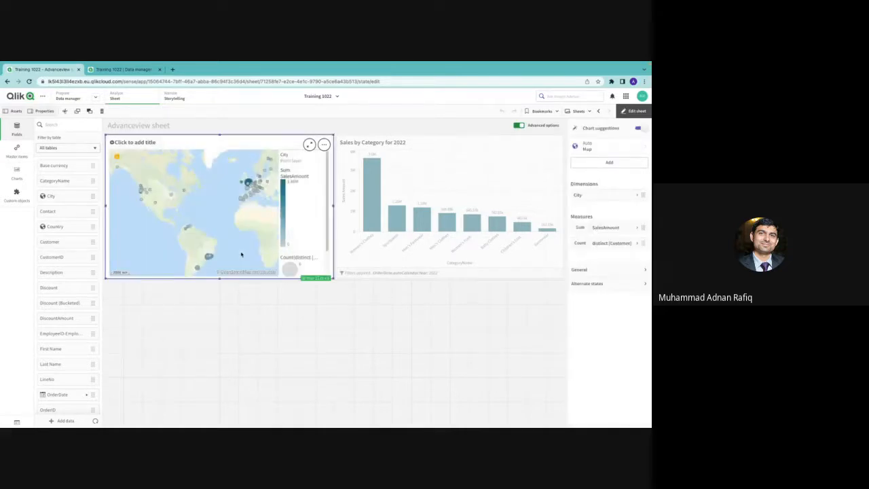
{"action": "left_click", "coordinate": [17, 174]}
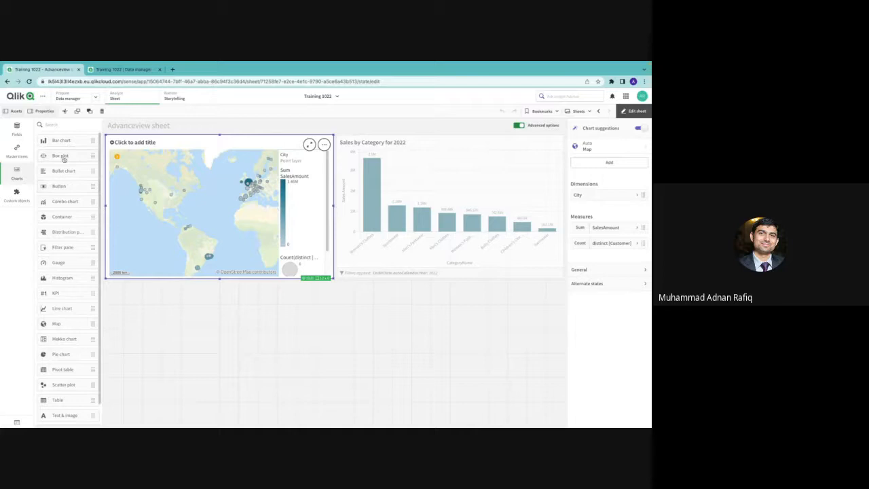
{"action": "left_click_drag", "start_coordinate": [63, 158], "coordinate": [175, 344]}
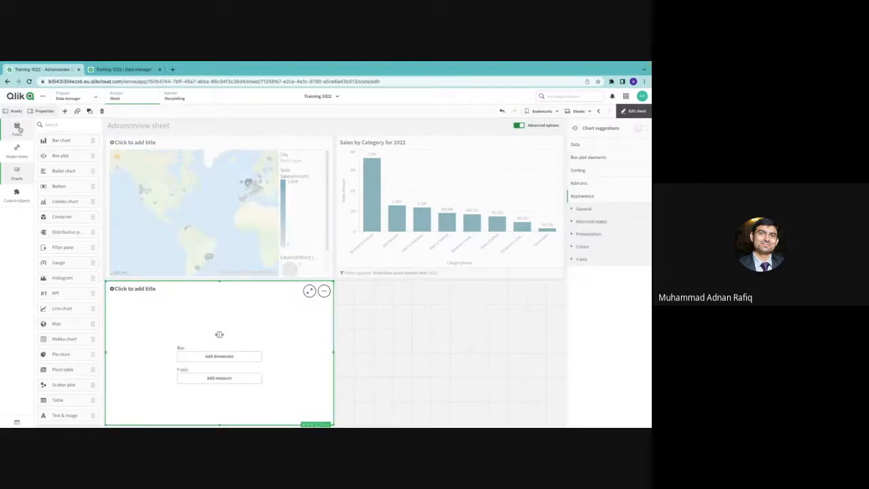
Find the CategoryName field and add it as the box dimension of the box plot
{"action": "left_click", "coordinate": [18, 128]}
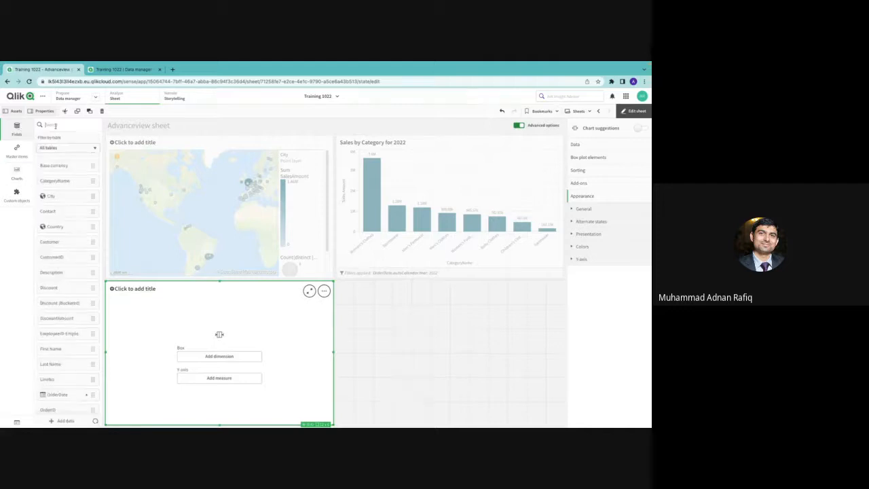
{"action": "type", "text": "c"}
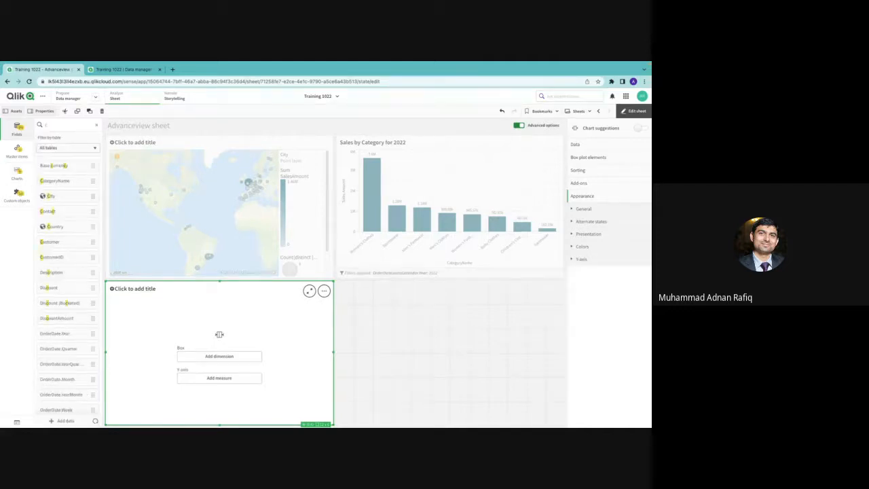
{"action": "key", "text": "BackSpace"}
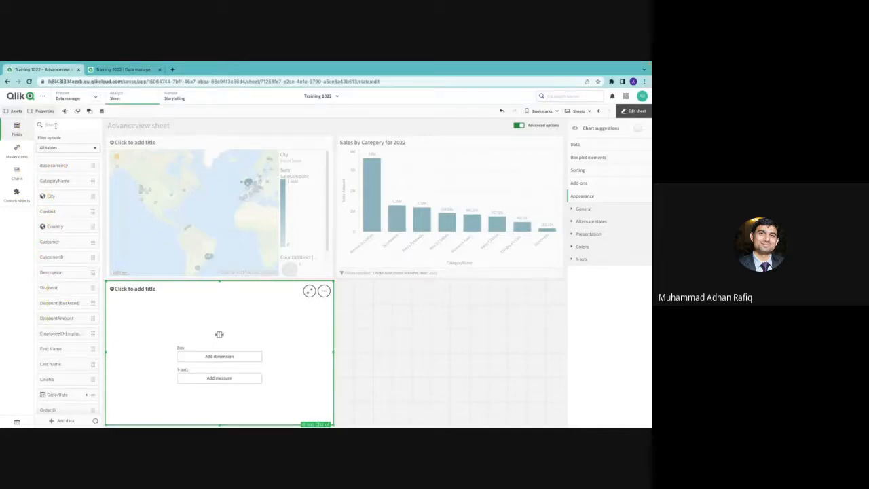
{"action": "type", "text": "cat"}
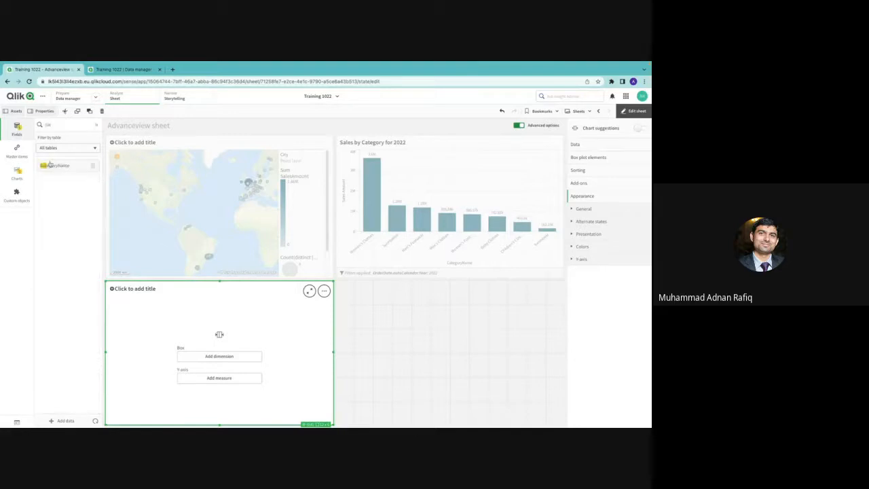
{"action": "left_click_drag", "start_coordinate": [219, 335], "coordinate": [194, 351]}
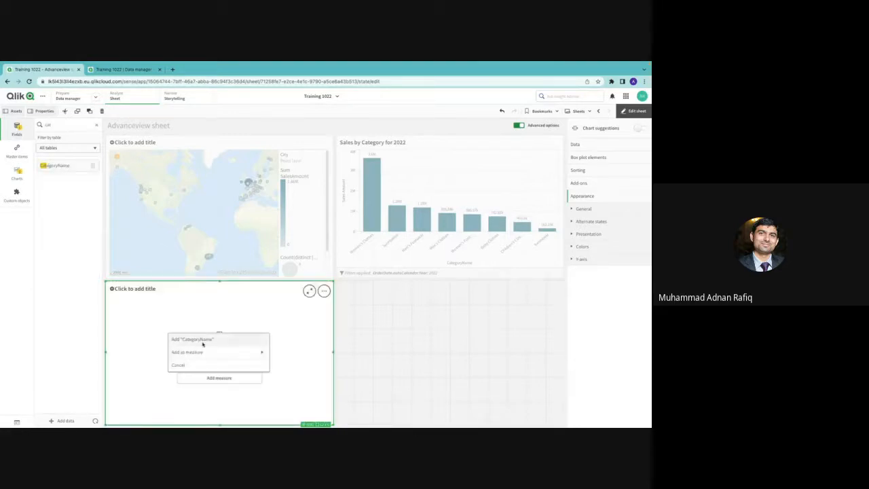
{"action": "left_click", "coordinate": [203, 341]}
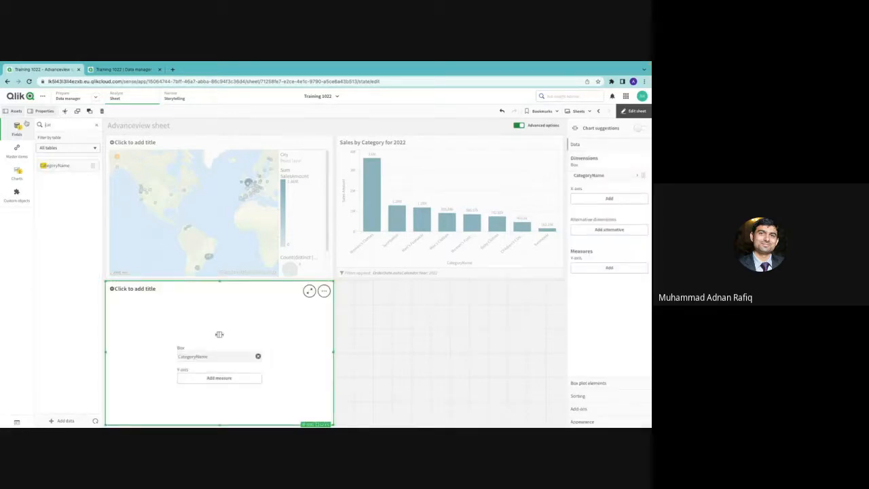
Find the DiscountAmount field and add its sum as the measure of the box plot
{"action": "double_click", "coordinate": [61, 127]}
{"action": "type", "text": "dis"}
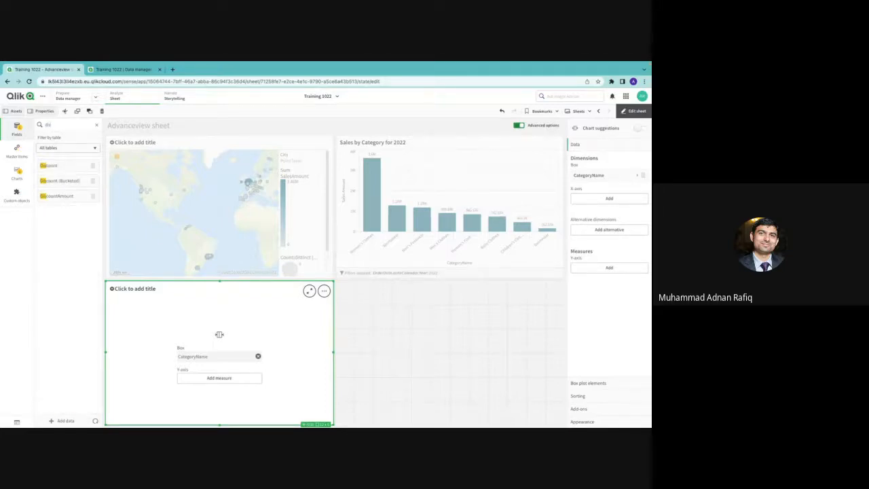
{"action": "left_click_drag", "start_coordinate": [60, 195], "coordinate": [196, 364]}
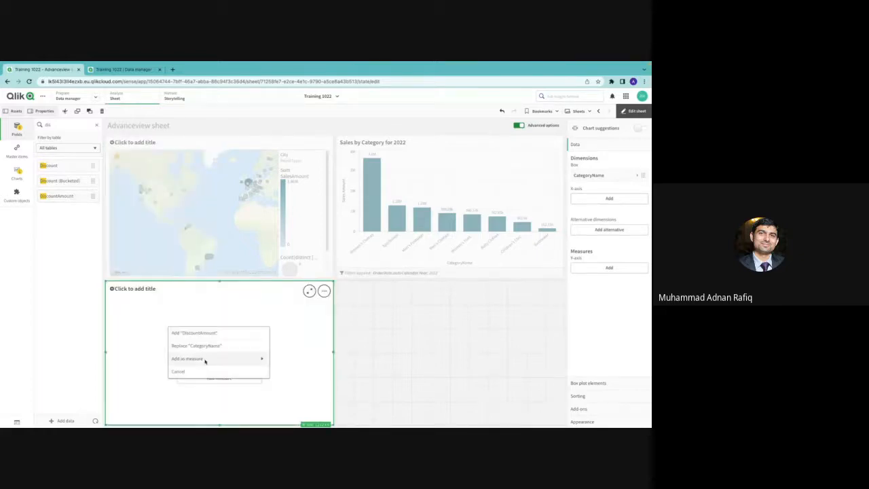
{"action": "left_click", "coordinate": [196, 360]}
{"action": "left_click", "coordinate": [207, 347]}
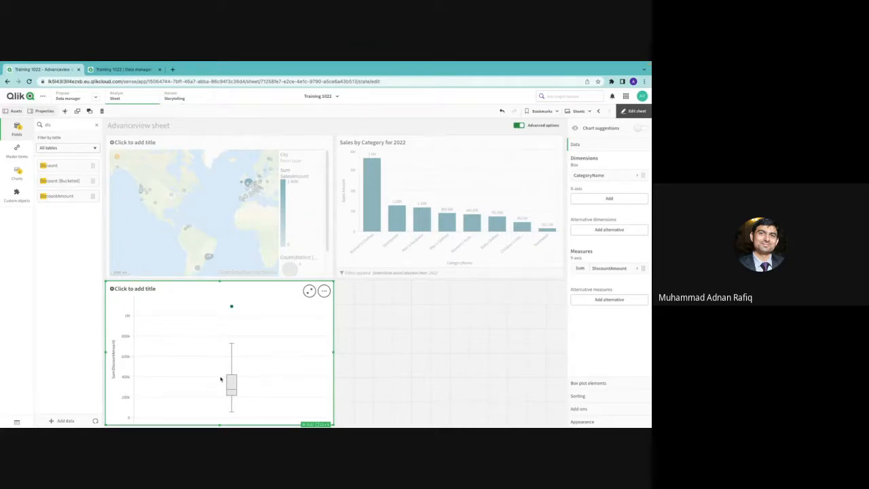
Clear the field search and convert the box plot to a distribution plot
{"action": "left_click", "coordinate": [97, 125]}
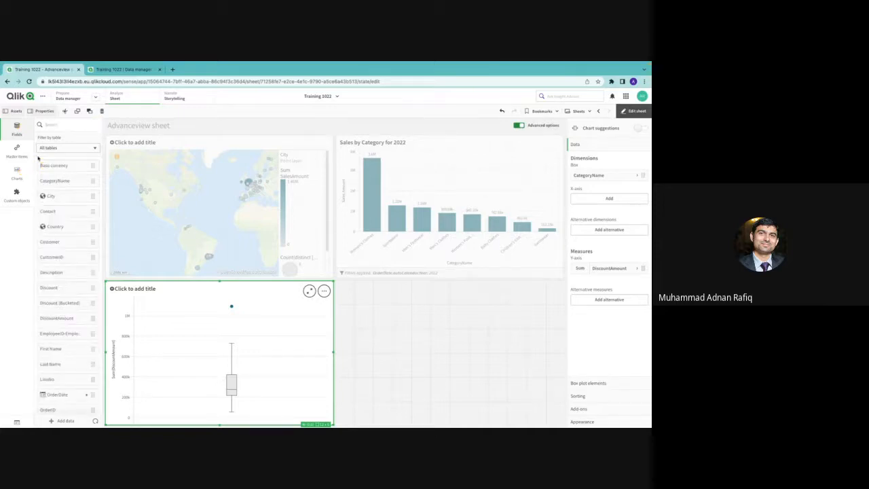
{"action": "left_click", "coordinate": [17, 174]}
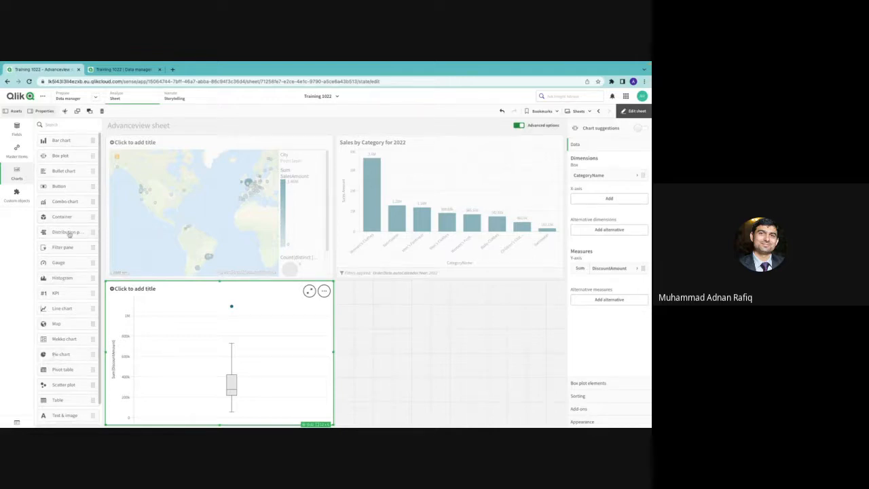
{"action": "left_click_drag", "start_coordinate": [69, 234], "coordinate": [225, 357]}
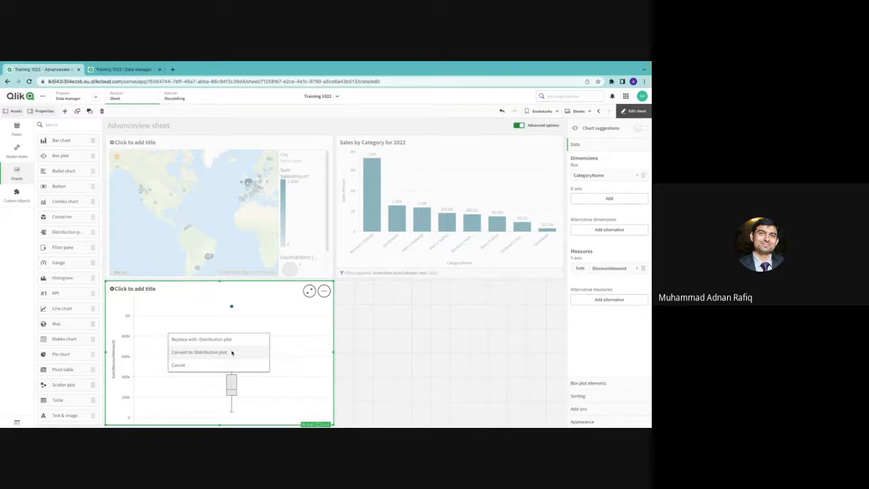
{"action": "left_click", "coordinate": [232, 353]}
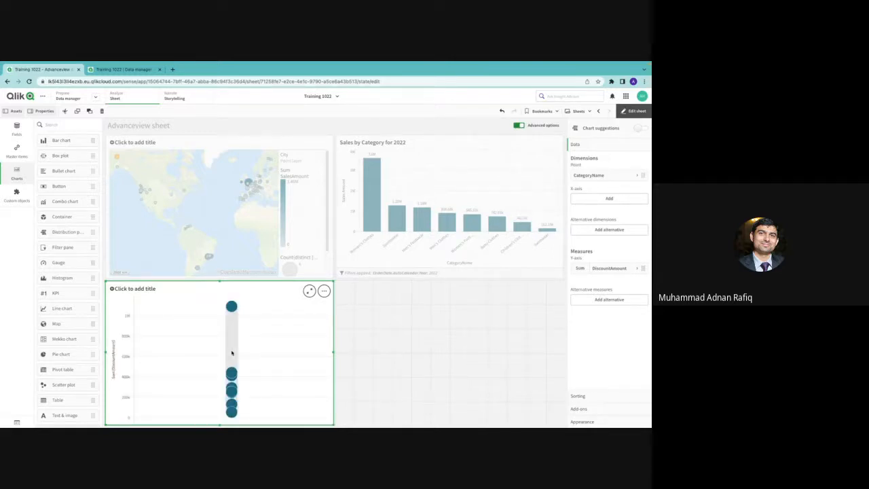
Undo the conversion, try replacing the box plot with an empty distribution plot, undo that and convert the box plot again
{"action": "key", "text": "ctrl+z"}
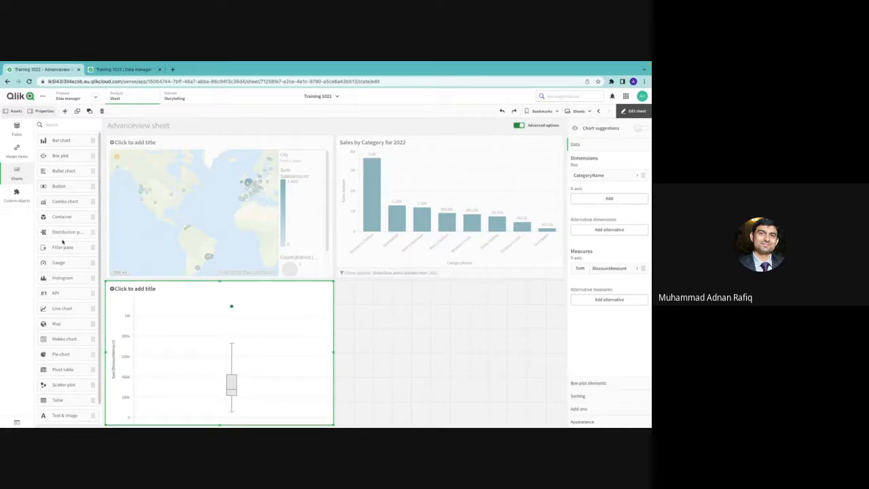
{"action": "left_click_drag", "start_coordinate": [63, 232], "coordinate": [207, 359]}
{"action": "left_click", "coordinate": [212, 339]}
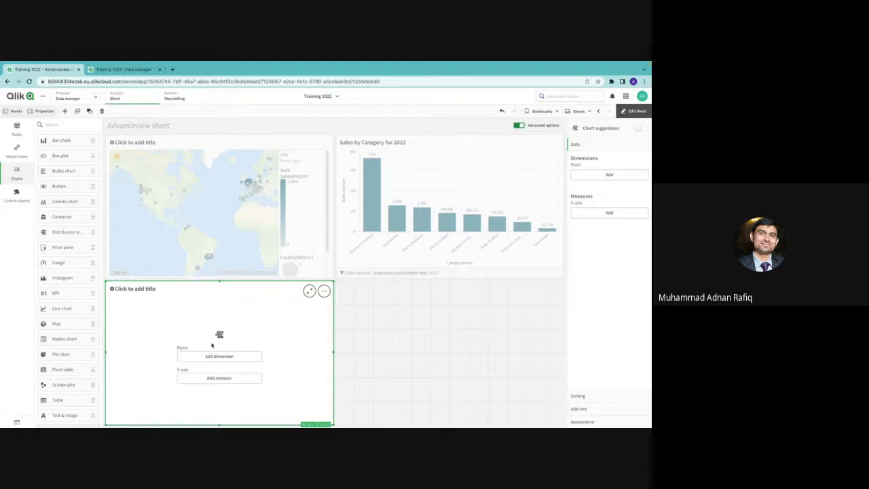
{"action": "key", "text": "ctrl+z"}
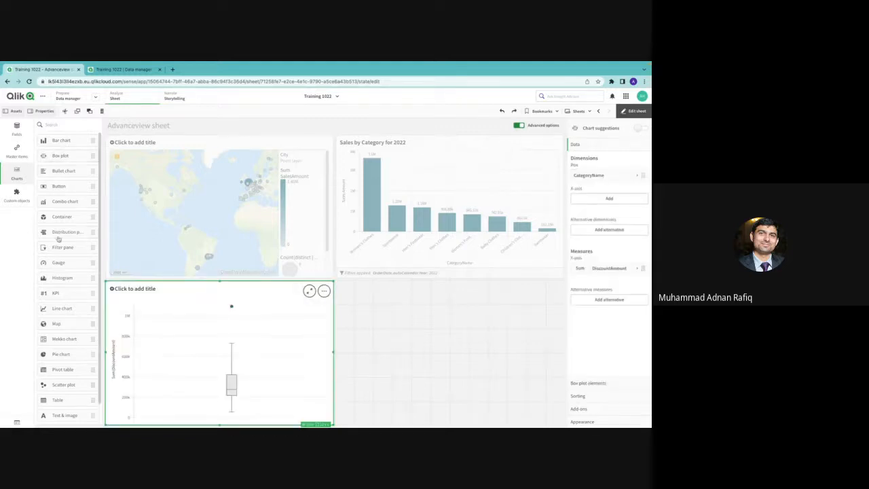
{"action": "left_click_drag", "start_coordinate": [59, 237], "coordinate": [221, 368]}
{"action": "left_click", "coordinate": [220, 352]}
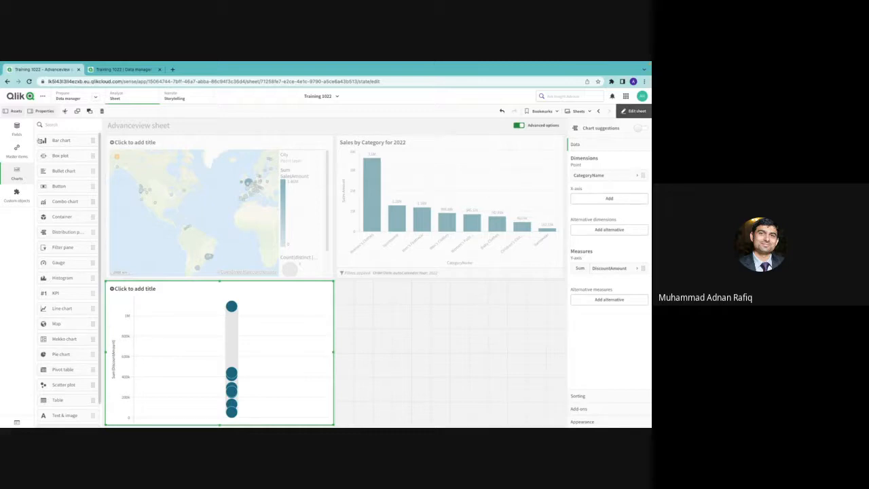
Find the OrderID field and add it to the distribution plot as the point dimension, with CategoryName on the x-axis
{"action": "left_click", "coordinate": [17, 129]}
{"action": "type", "text": "d"}
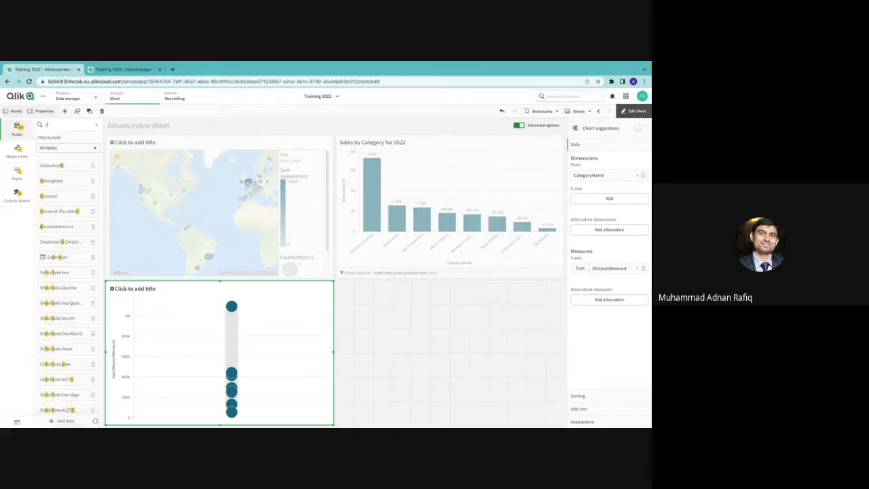
{"action": "type", "text": "ate"}
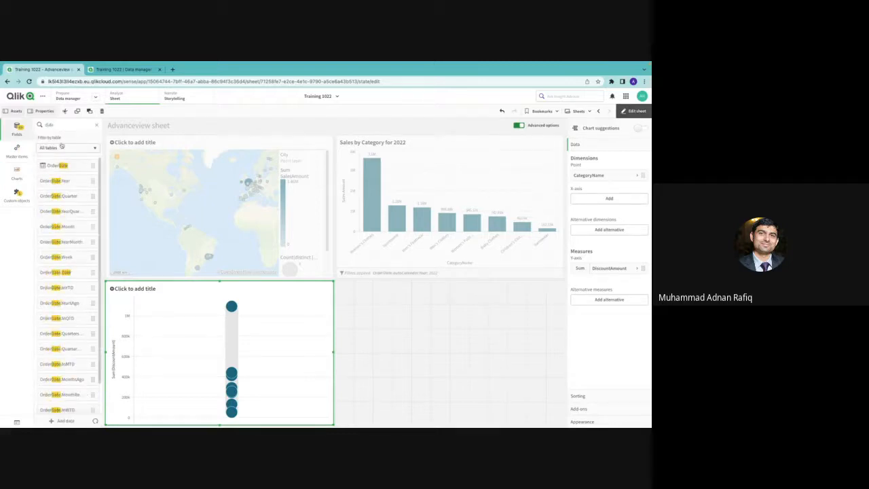
{"action": "left_click_drag", "start_coordinate": [64, 123], "coordinate": [38, 125]}
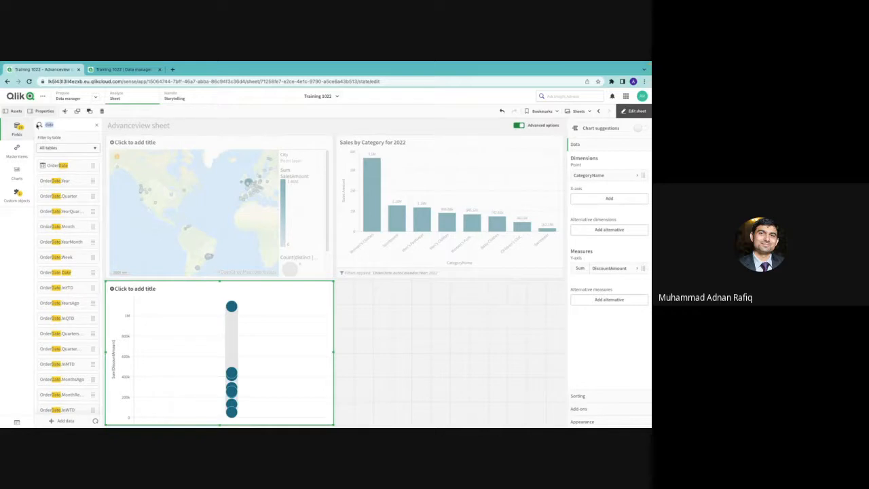
{"action": "key", "text": "BackSpace"}
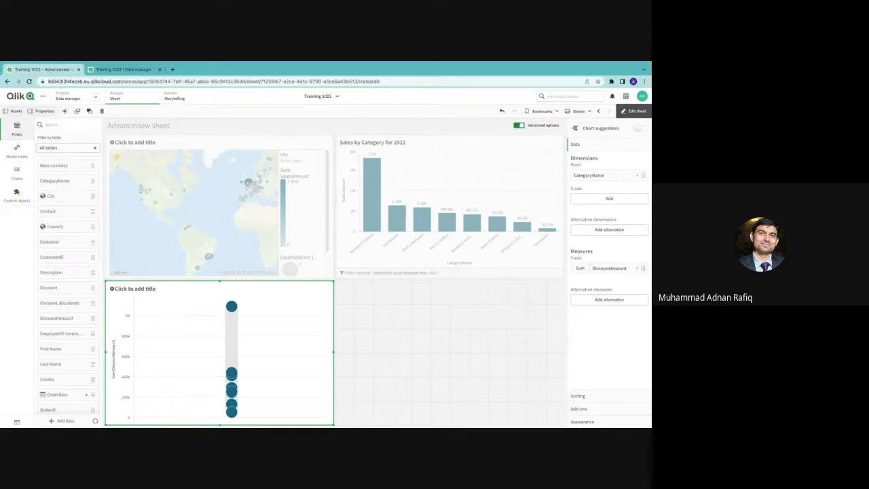
{"action": "type", "text": "order"}
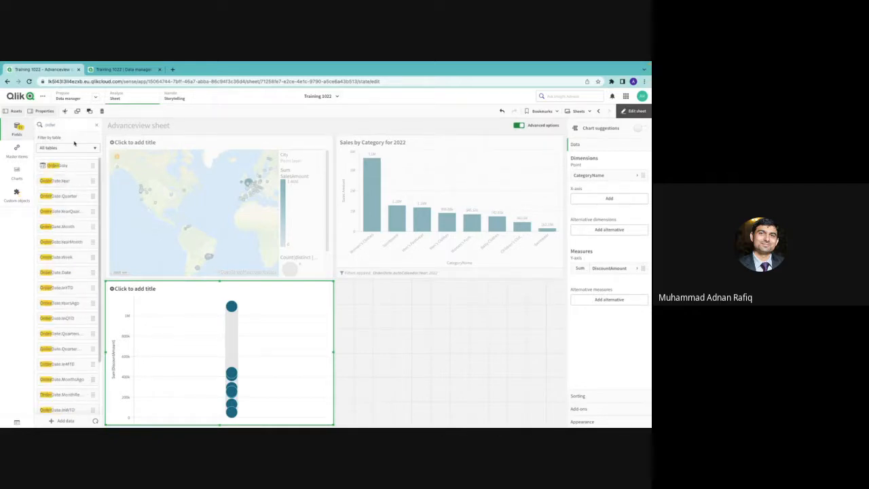
{"action": "type", "text": "i"}
{"action": "left_click_drag", "start_coordinate": [70, 170], "coordinate": [219, 363]}
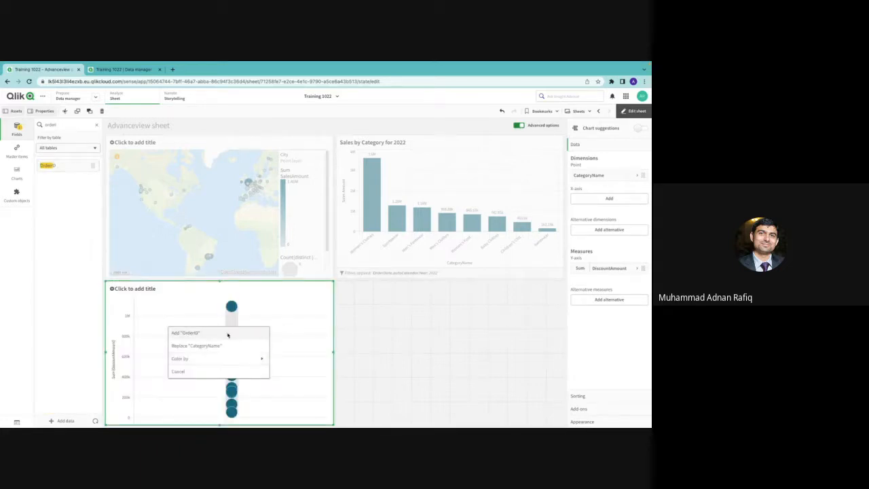
{"action": "left_click", "coordinate": [227, 333]}
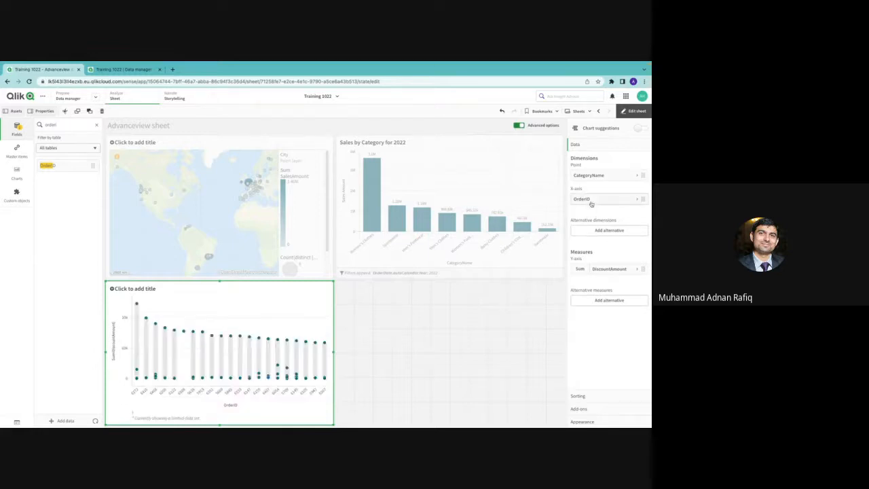
{"action": "left_click_drag", "start_coordinate": [591, 205], "coordinate": [588, 170]}
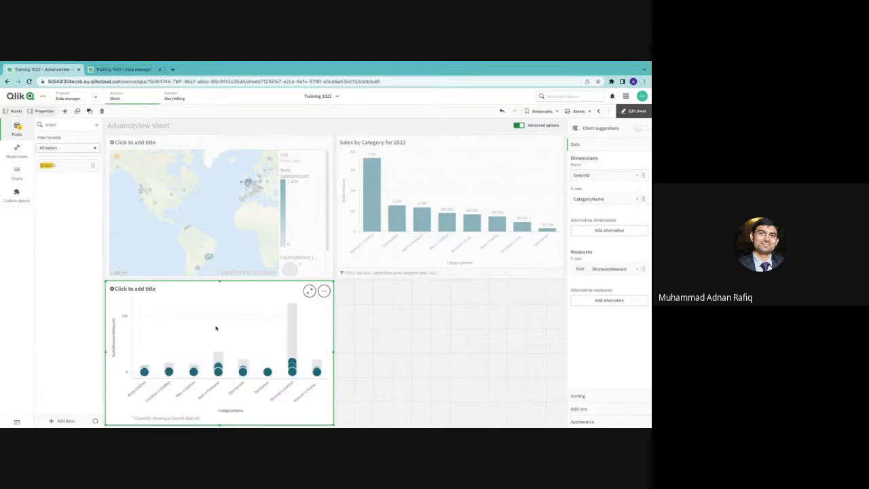
View the distribution plot outside edit mode, inspect the Baby Clothes points and resume editing the sheet
{"action": "left_click", "coordinate": [636, 110]}
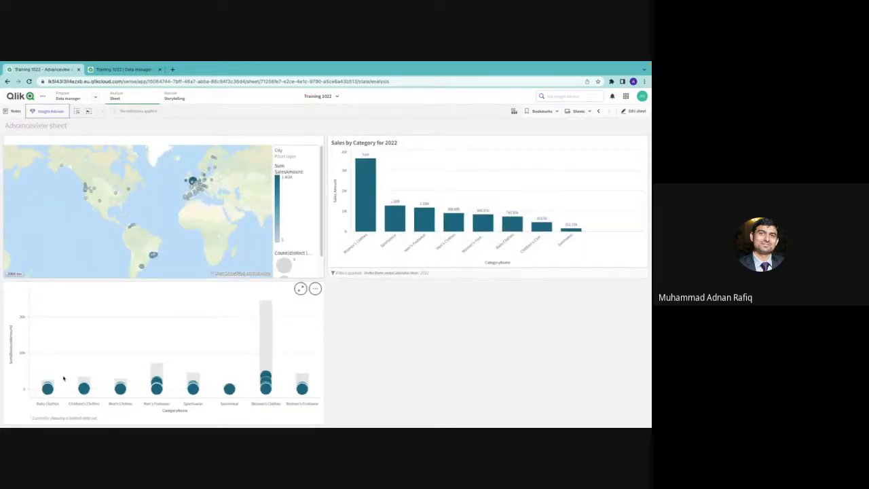
{"action": "mouse_move", "coordinate": [48, 385]}
{"action": "left_click", "coordinate": [637, 111]}
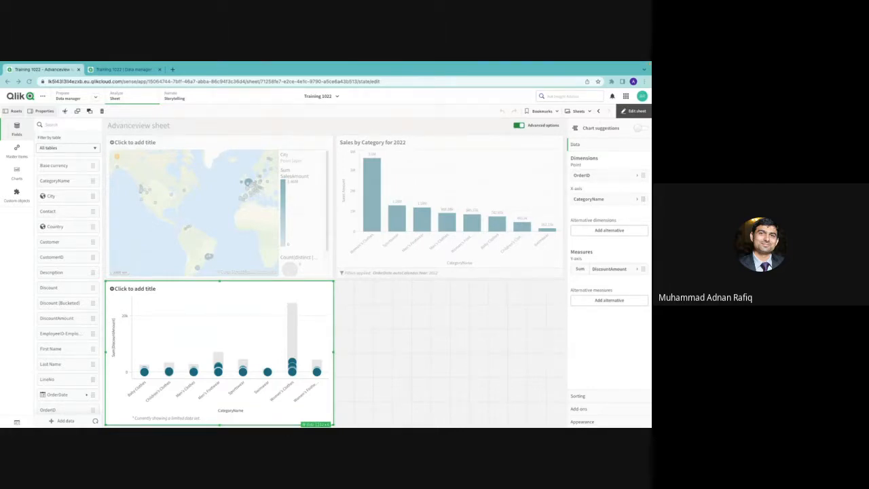
Switch chart suggestions off for the Sales by Category for 2022 bar chart, reapply them, and switch them off again
{"action": "left_click", "coordinate": [536, 159]}
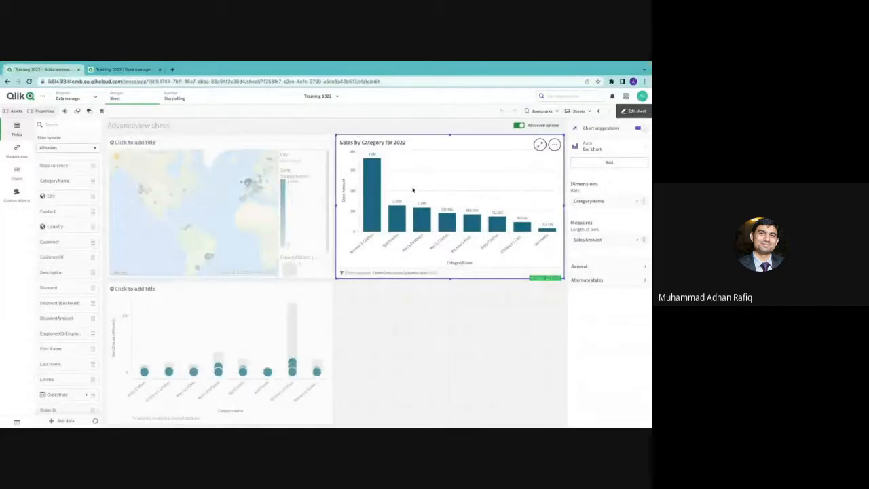
{"action": "left_click", "coordinate": [640, 128]}
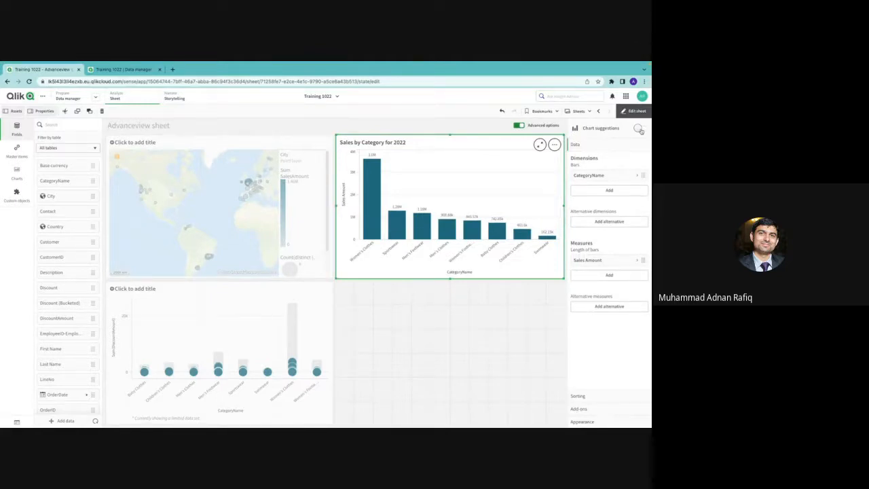
{"action": "left_click", "coordinate": [639, 129]}
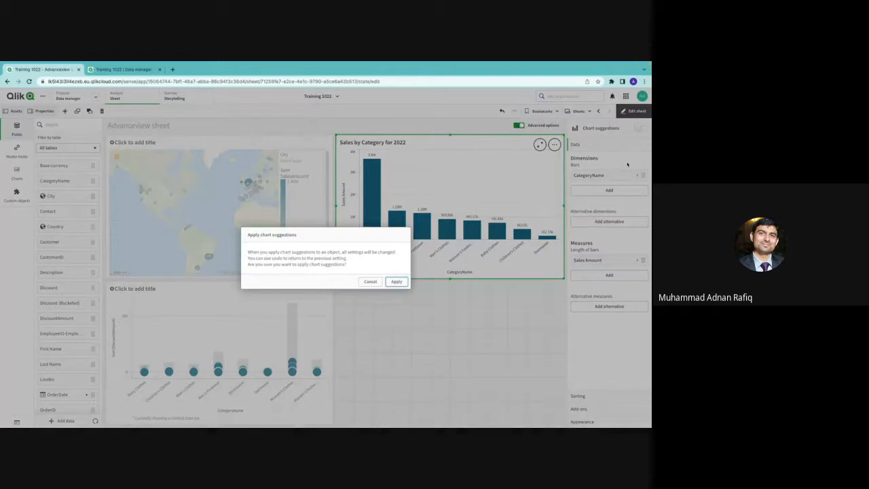
{"action": "left_click", "coordinate": [408, 281]}
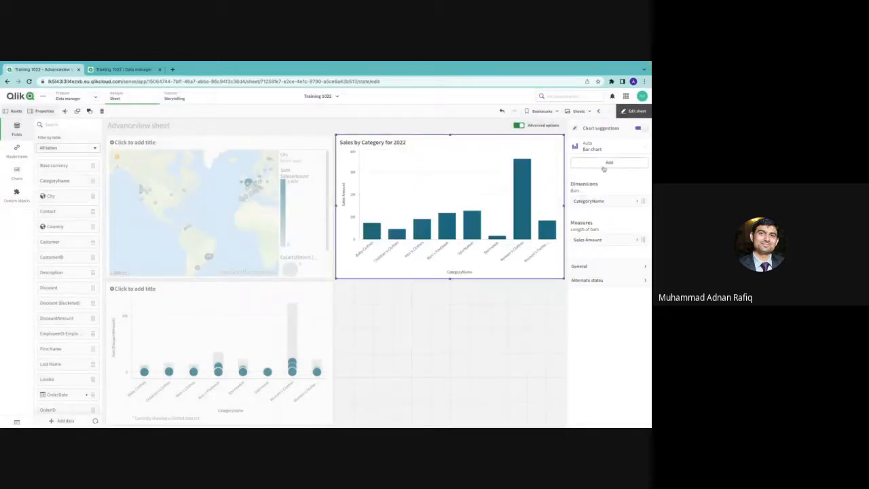
{"action": "left_click", "coordinate": [599, 201]}
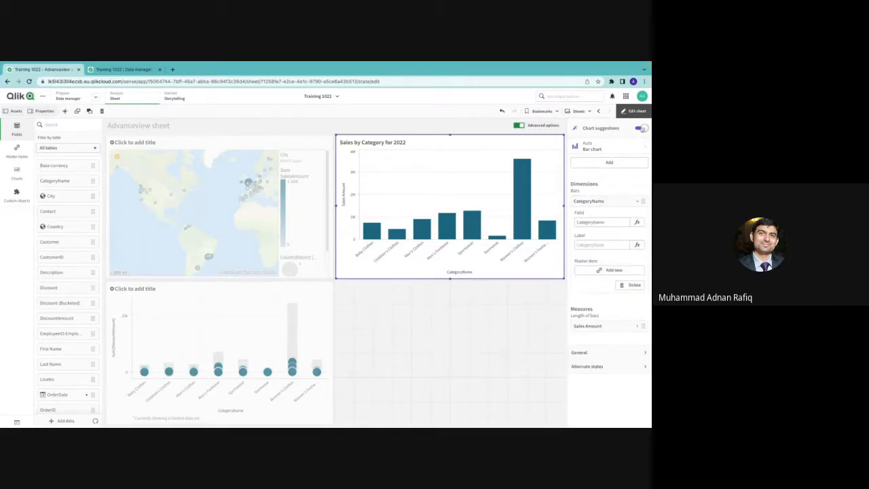
{"action": "left_click", "coordinate": [641, 127]}
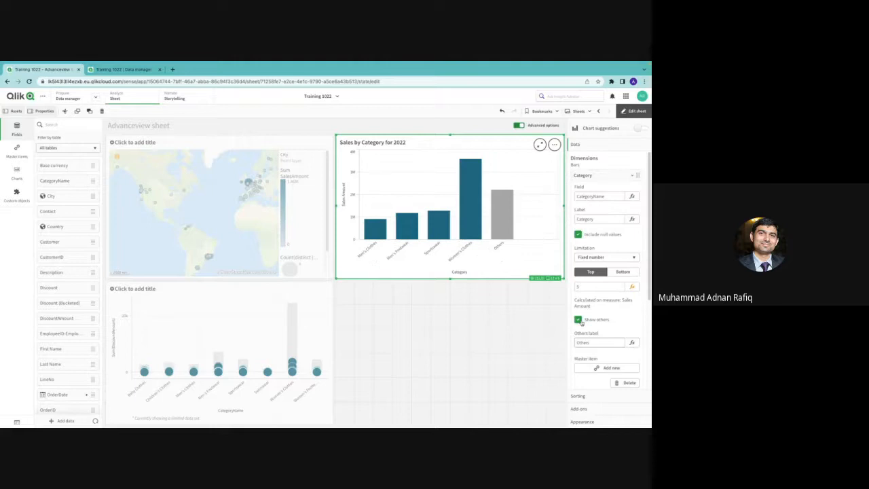
Hide the Others bar in the bar chart and switch the Category dimension's limitation to Exact value
{"action": "left_click", "coordinate": [580, 321]}
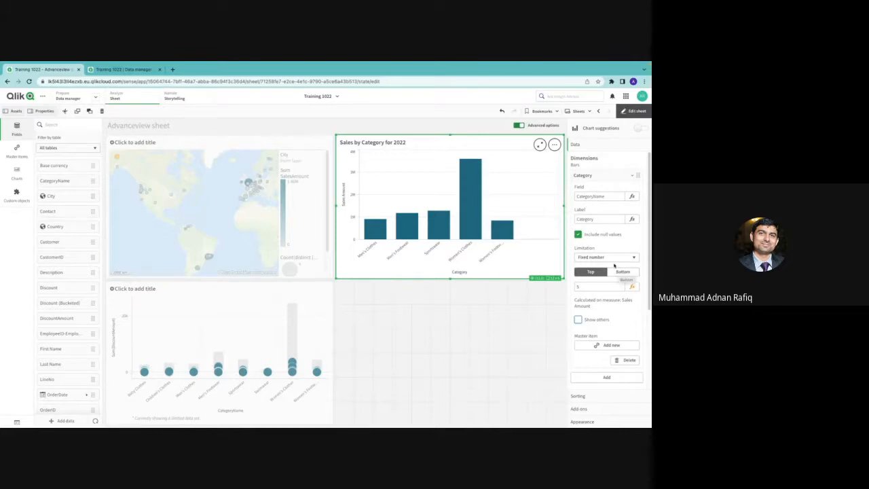
{"action": "left_click", "coordinate": [606, 257]}
{"action": "left_click", "coordinate": [608, 265]}
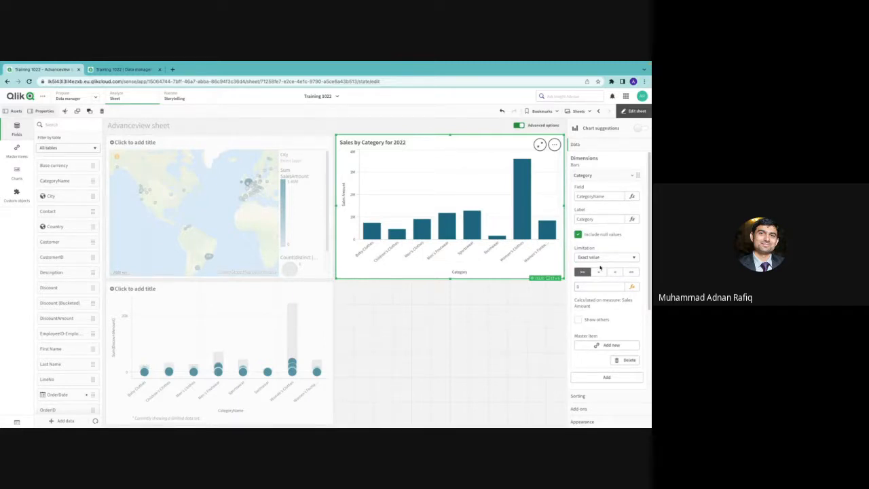
Try limiting the Category dimension by relative value, first with 5% and then with 10%
{"action": "left_click", "coordinate": [602, 258]}
{"action": "left_click", "coordinate": [601, 265]}
{"action": "left_click", "coordinate": [578, 286]}
{"action": "type", "text": "5"}
{"action": "key", "text": "Return"}
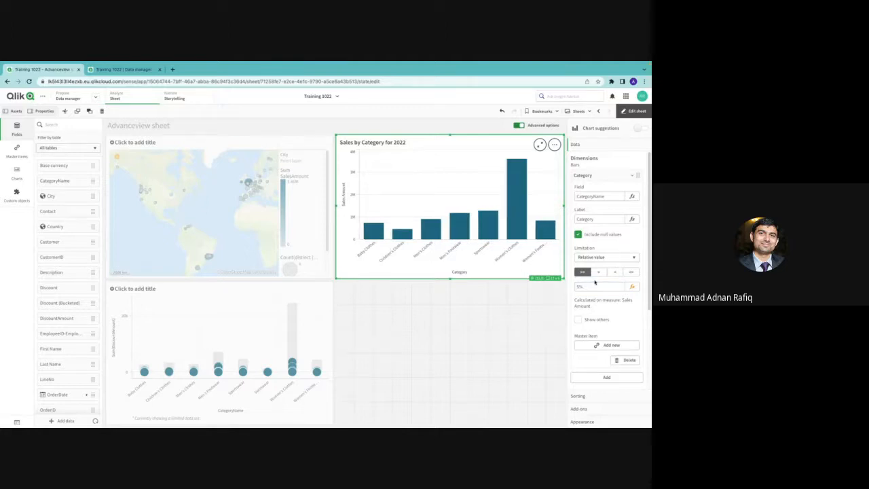
{"action": "left_click", "coordinate": [579, 286]}
{"action": "key", "text": "BackSpace"}
{"action": "key", "text": "Return"}
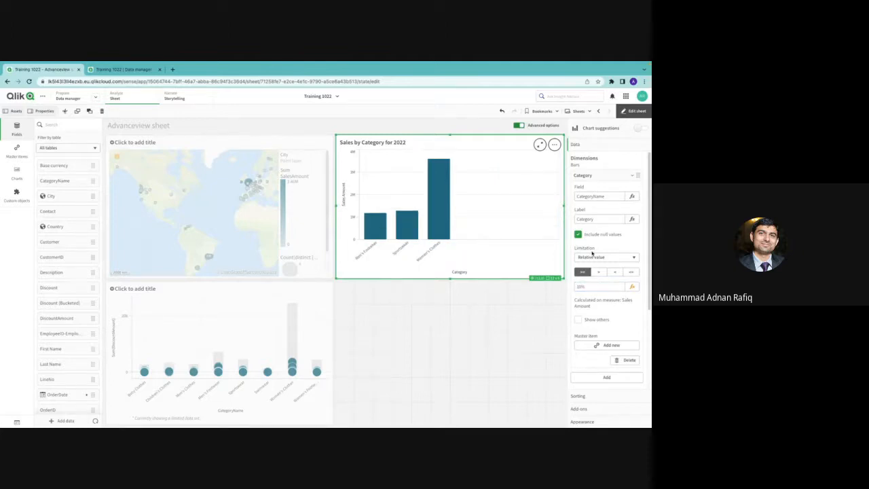
Set the Category dimension's limitation to Fixed number, keeping the top 5 categories
{"action": "left_click", "coordinate": [592, 255]}
{"action": "left_click", "coordinate": [594, 243]}
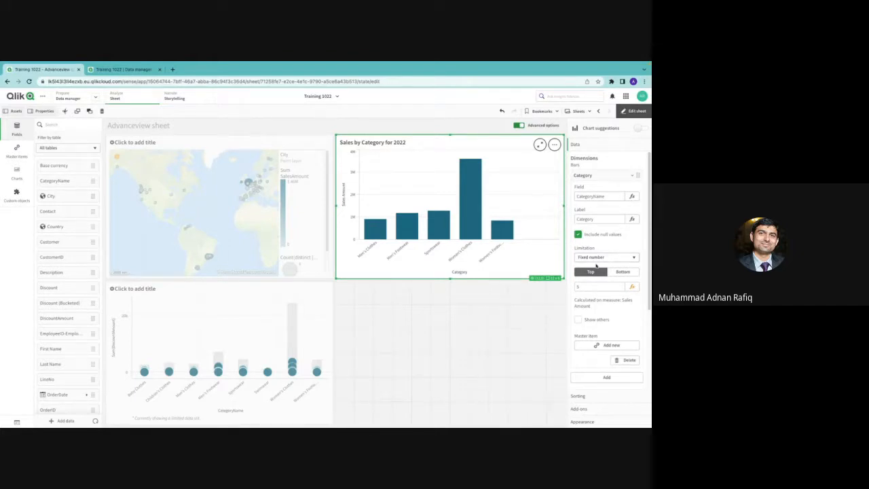
Leave sheet editing and switch the bar chart's dimension to City, to Product and back to Category
{"action": "scroll", "coordinate": [596, 265], "scroll_direction": "down", "scroll_amount": 3}
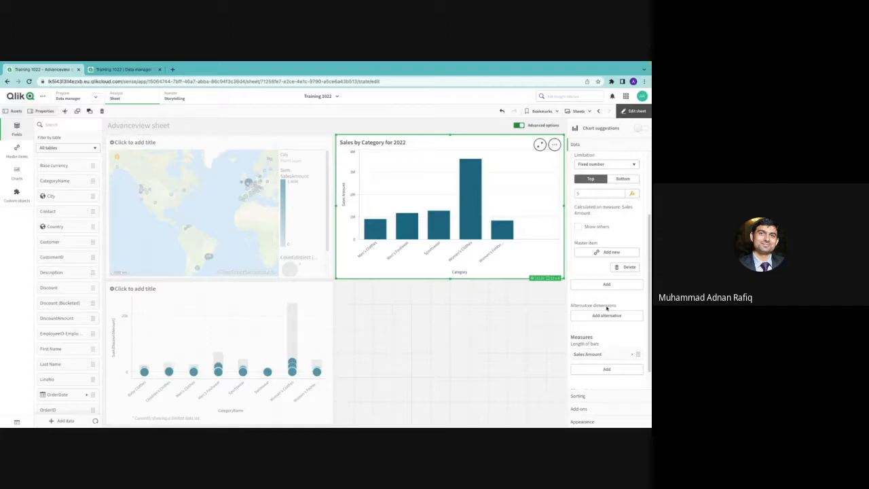
{"action": "left_click", "coordinate": [633, 111]}
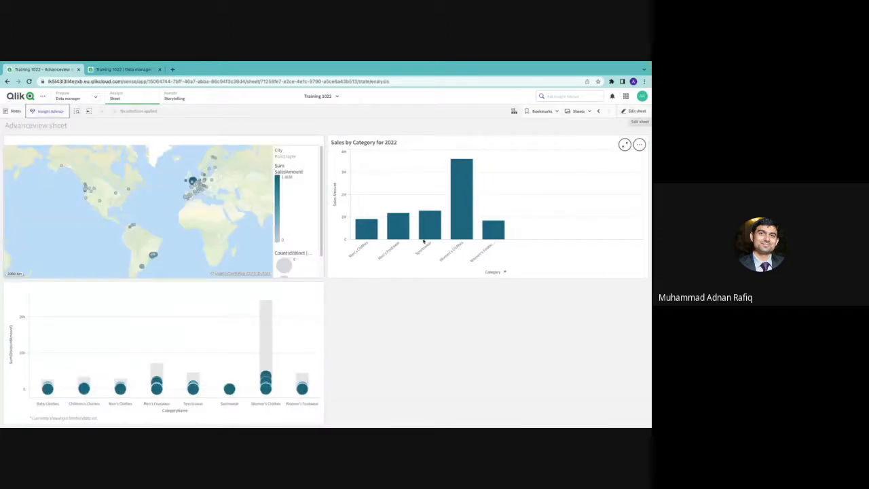
{"action": "left_click", "coordinate": [499, 272]}
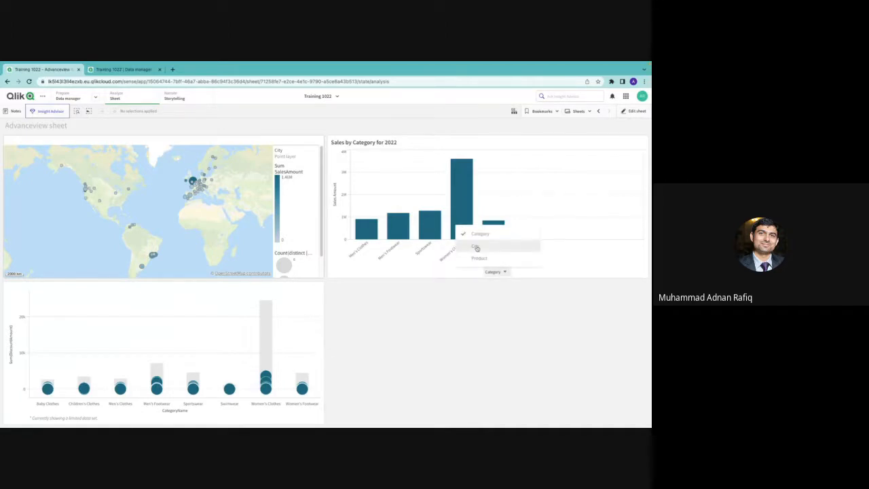
{"action": "left_click", "coordinate": [476, 247]}
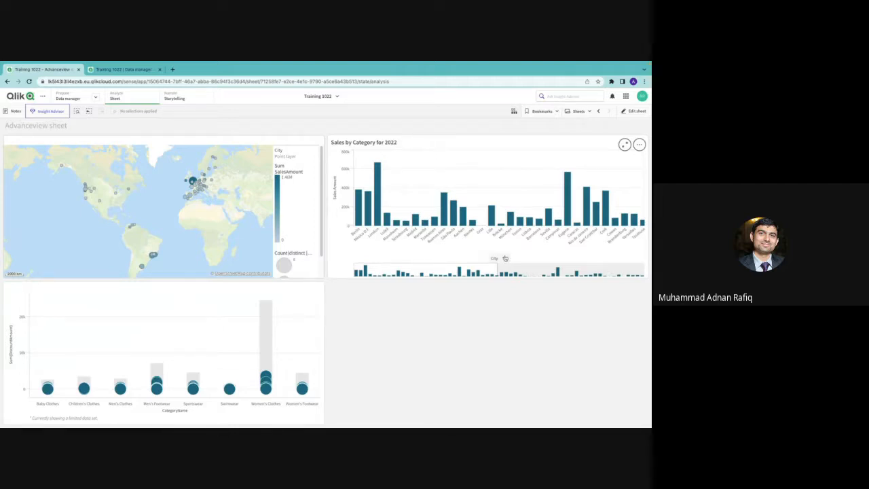
{"action": "left_click", "coordinate": [503, 259]}
{"action": "left_click", "coordinate": [494, 245]}
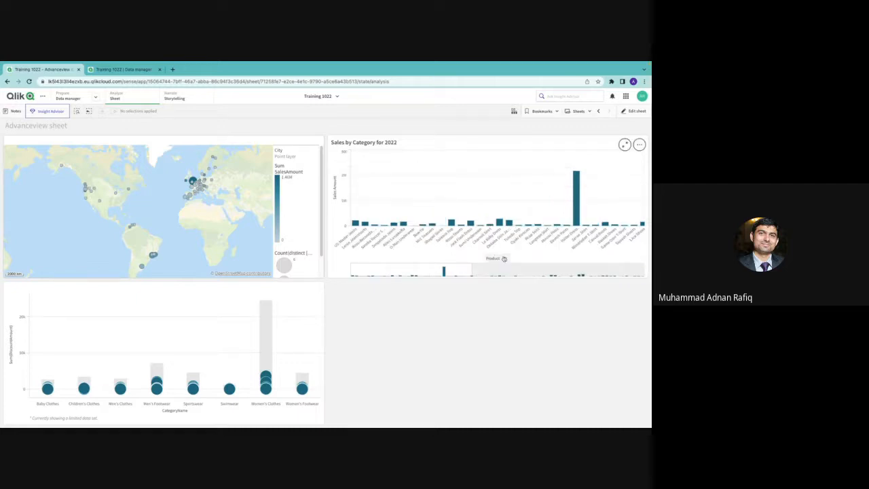
{"action": "left_click", "coordinate": [503, 258]}
{"action": "left_click", "coordinate": [471, 235]}
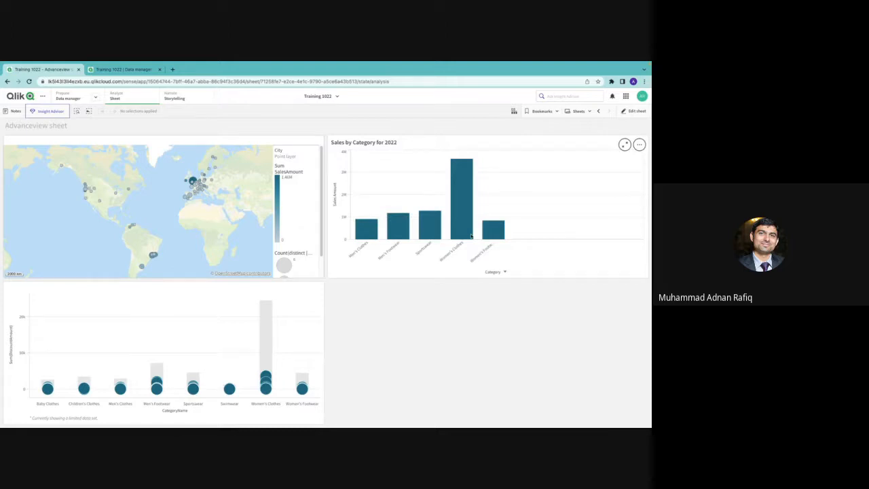
Show the bar chart by Product and confirm a selection of its tallest bar, Halter Dress
{"action": "left_click", "coordinate": [506, 273]}
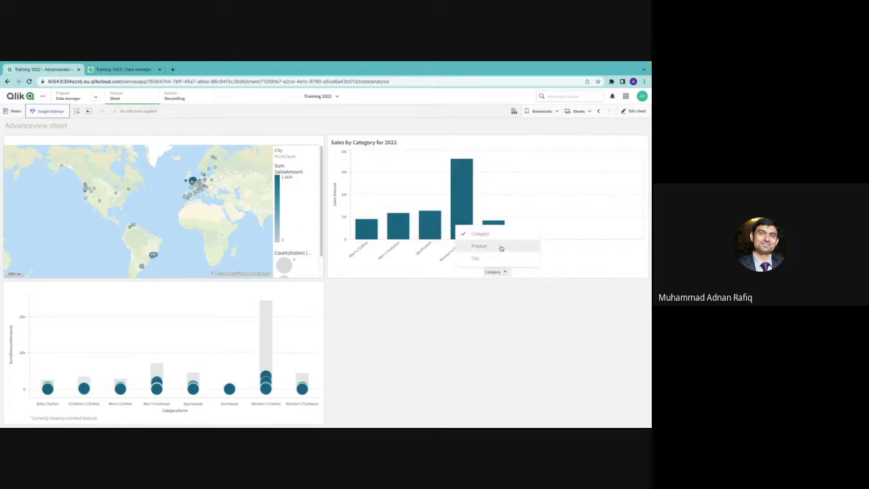
{"action": "left_click", "coordinate": [501, 247]}
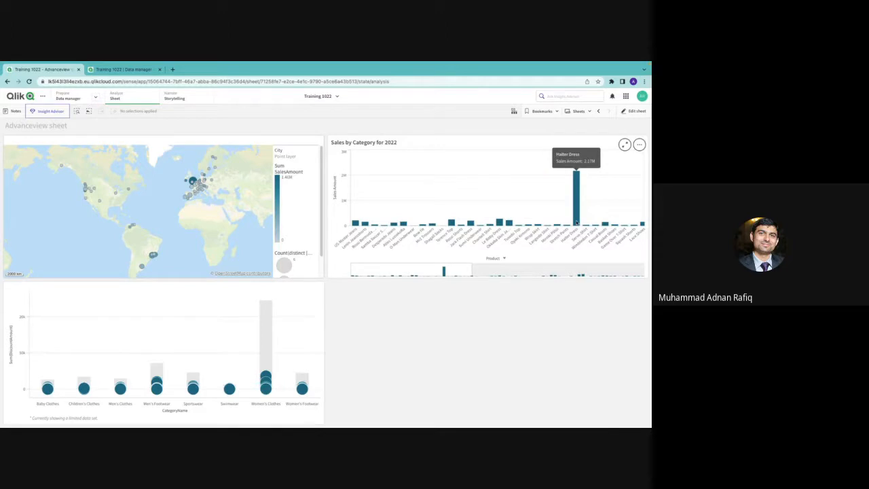
{"action": "left_click", "coordinate": [576, 204]}
{"action": "left_click", "coordinate": [637, 128]}
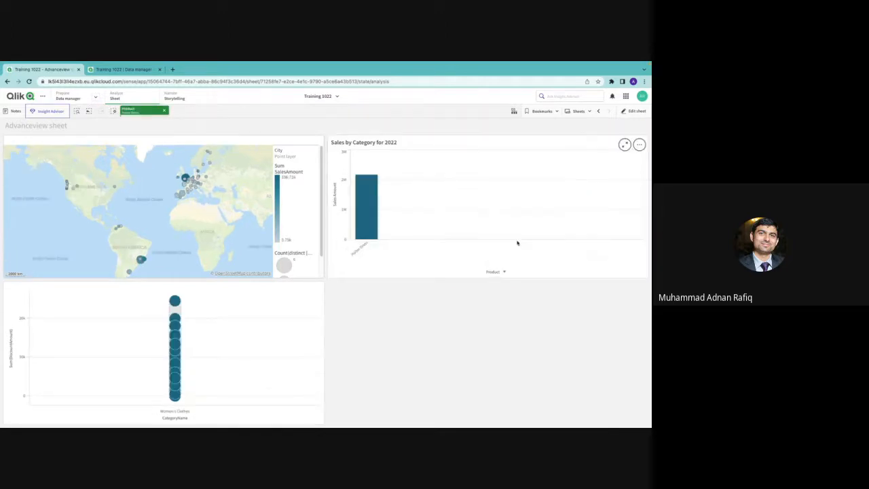
View the selected product's sales by City in the bar chart and return it to Product
{"action": "left_click", "coordinate": [504, 272]}
{"action": "left_click", "coordinate": [479, 254]}
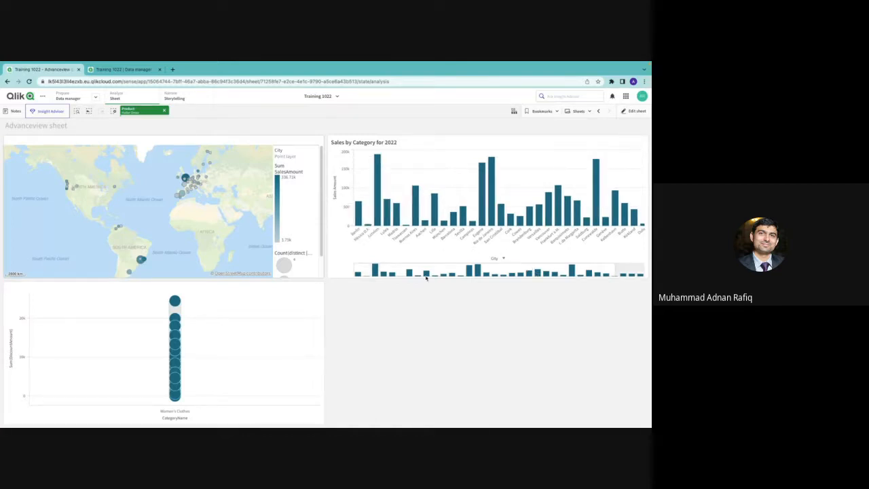
{"action": "left_click", "coordinate": [497, 258]}
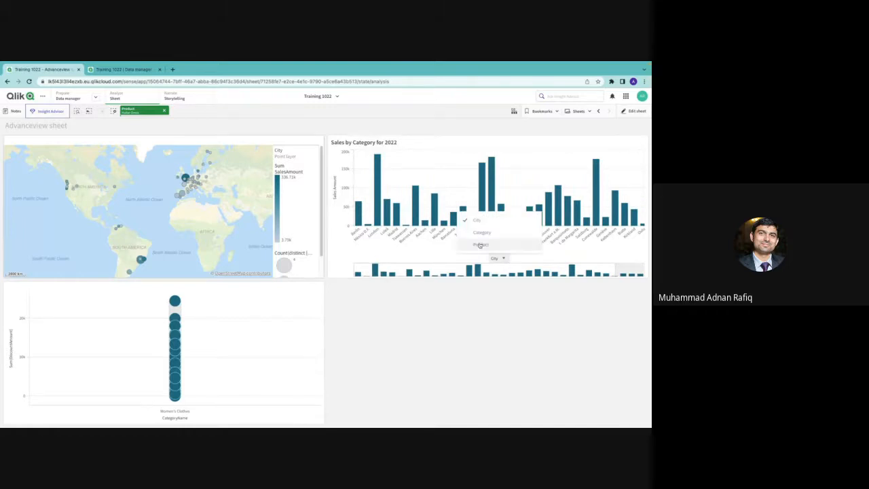
{"action": "left_click", "coordinate": [480, 245]}
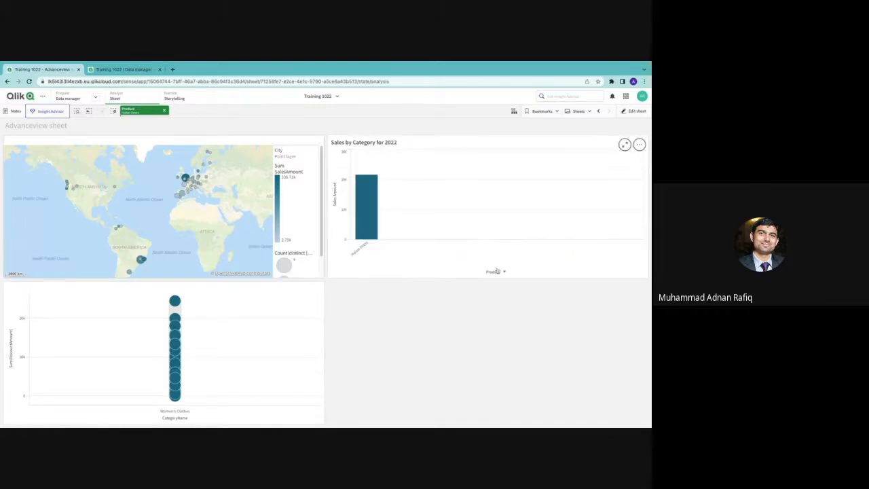
Switch the bar chart to Category and replace the product selection with Women's Clothes
{"action": "left_click", "coordinate": [498, 271]}
{"action": "left_click", "coordinate": [488, 247]}
{"action": "left_click", "coordinate": [165, 110]}
{"action": "left_click", "coordinate": [462, 232]}
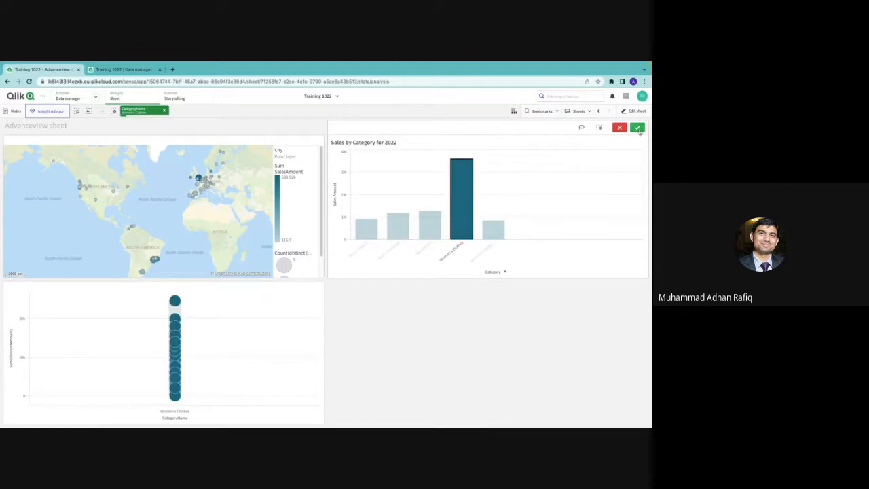
{"action": "left_click", "coordinate": [638, 128]}
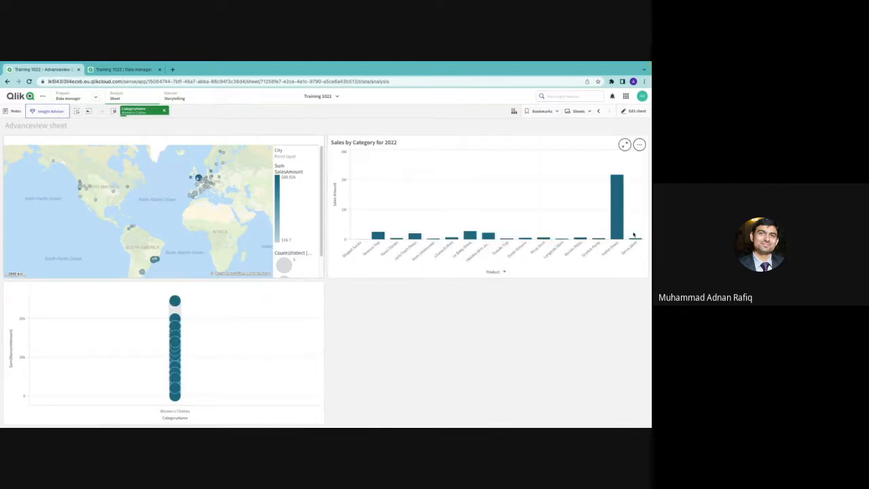
Reopen the sheet for editing and apply the bar chart's unsaved changes, keeping Product as its dimension
{"action": "mouse_move", "coordinate": [536, 252]}
{"action": "left_click", "coordinate": [635, 111]}
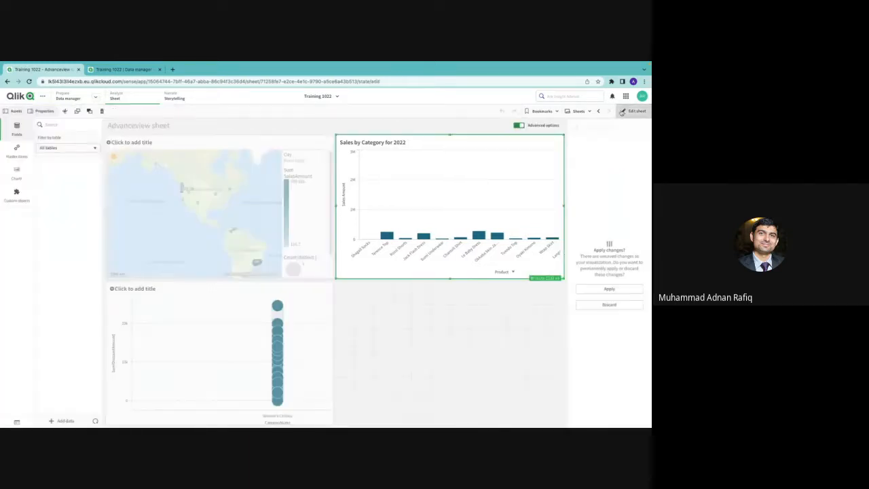
{"action": "left_click", "coordinate": [641, 289]}
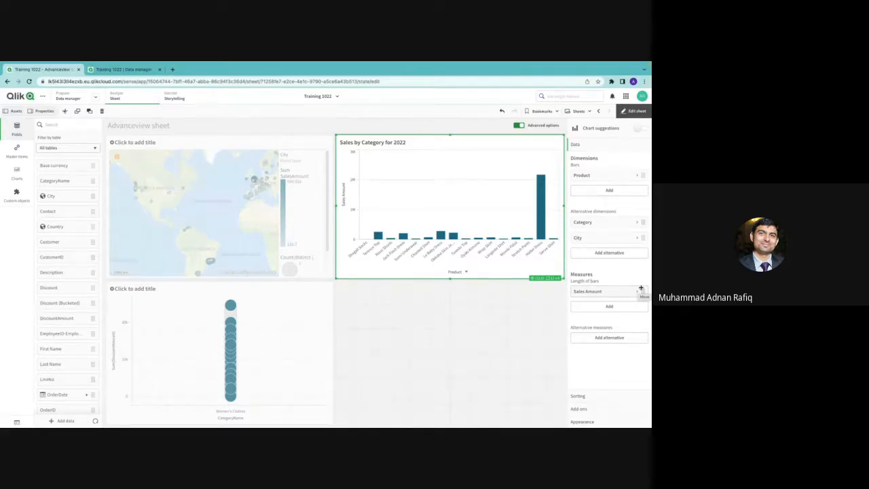
Review the choices for an alternative measure and the settings of the Category and Product dimensions
{"action": "left_click", "coordinate": [618, 338]}
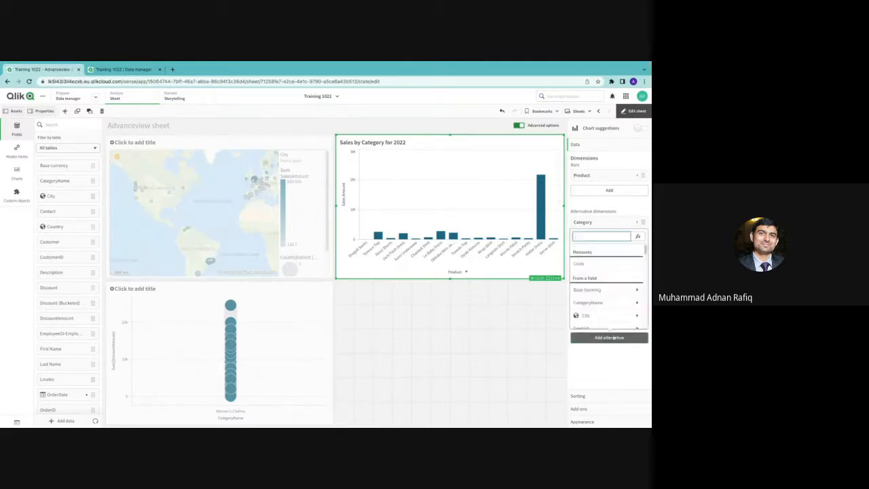
{"action": "left_click", "coordinate": [604, 364]}
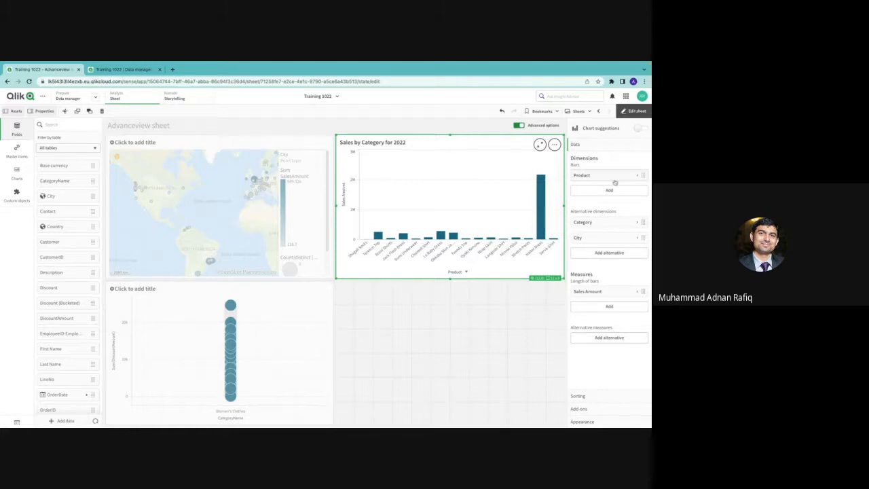
{"action": "left_click", "coordinate": [600, 221]}
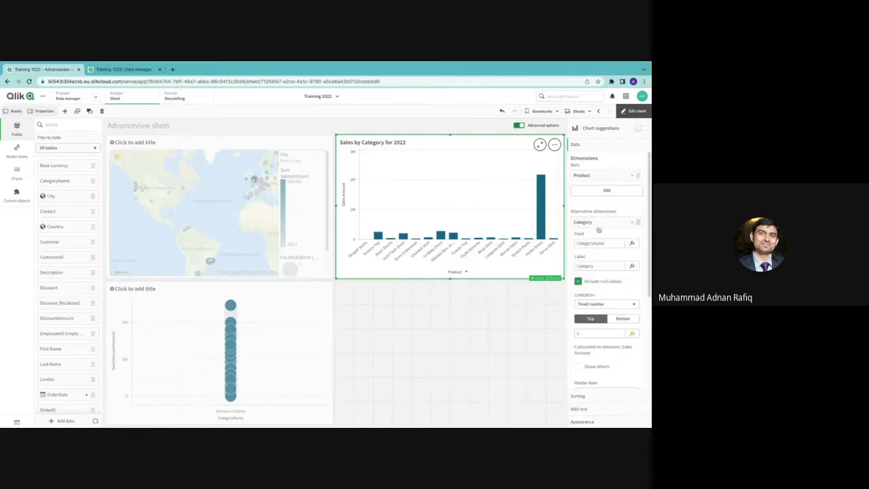
{"action": "left_click", "coordinate": [601, 223]}
{"action": "left_click", "coordinate": [601, 222]}
{"action": "left_click", "coordinate": [601, 223]}
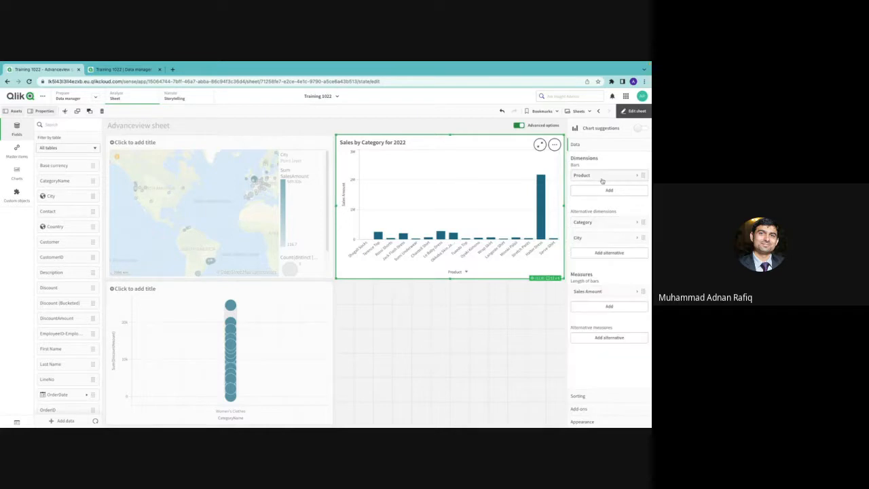
{"action": "left_click", "coordinate": [601, 177]}
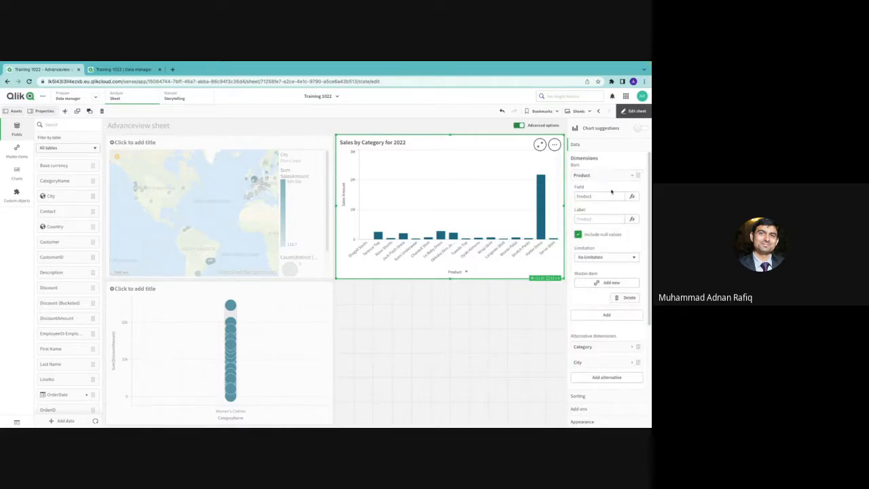
{"action": "left_click", "coordinate": [629, 176]}
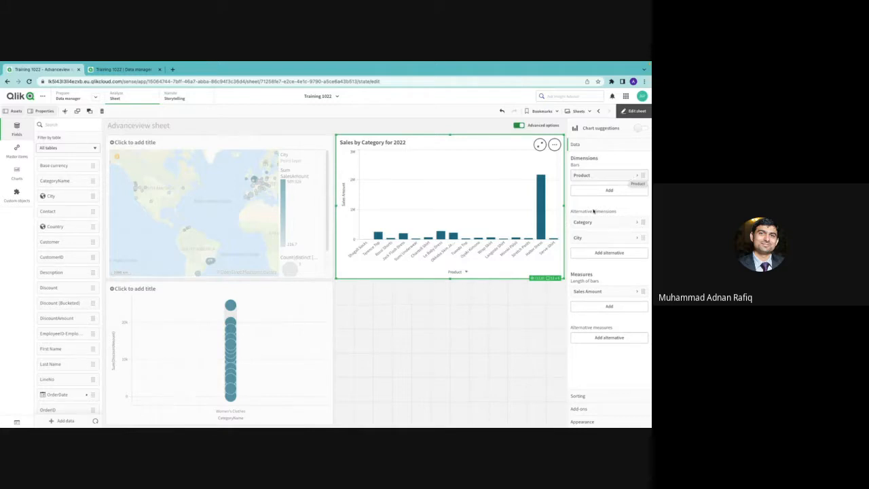
Set the Sales Amount measure's number formatting to Number with the simple 1,000 format
{"action": "left_click", "coordinate": [582, 291]}
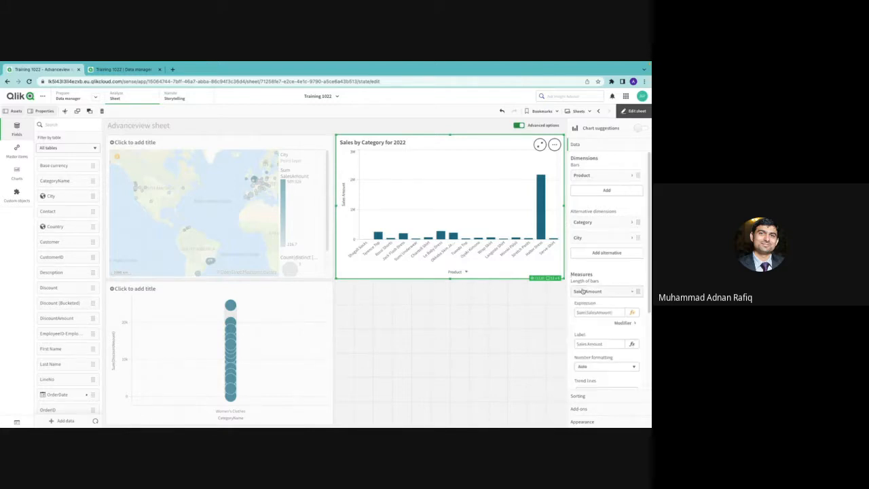
{"action": "scroll", "coordinate": [639, 326], "scroll_direction": "down", "scroll_amount": 2}
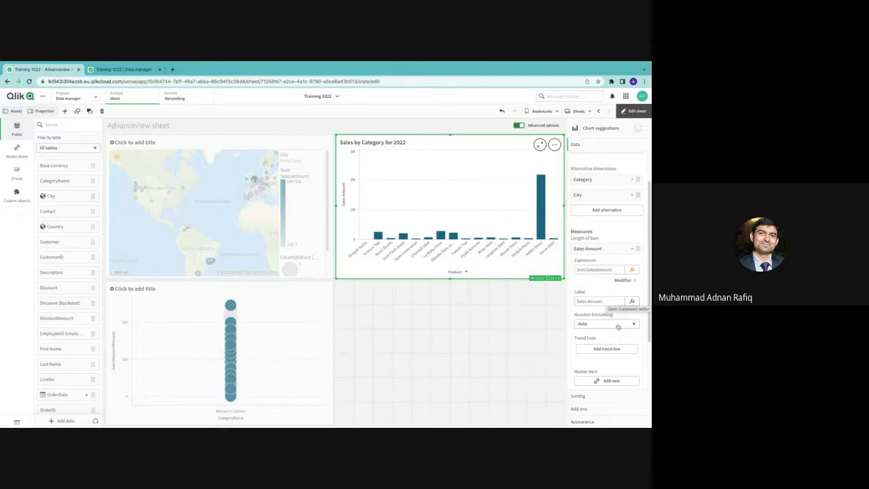
{"action": "left_click", "coordinate": [618, 324]}
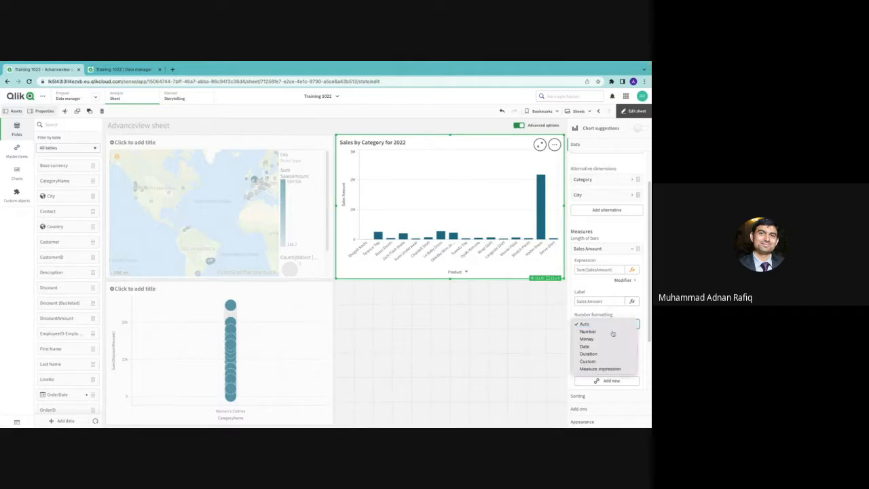
{"action": "left_click", "coordinate": [588, 332]}
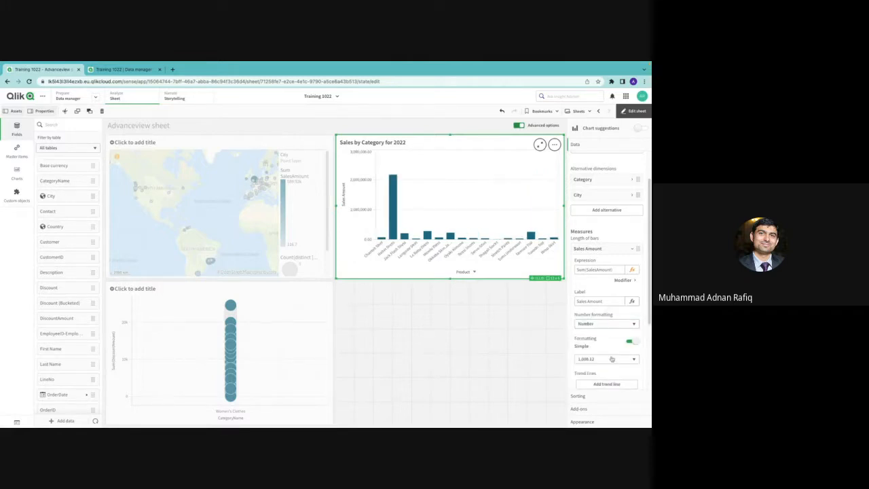
{"action": "left_click", "coordinate": [612, 358]}
{"action": "left_click", "coordinate": [613, 347]}
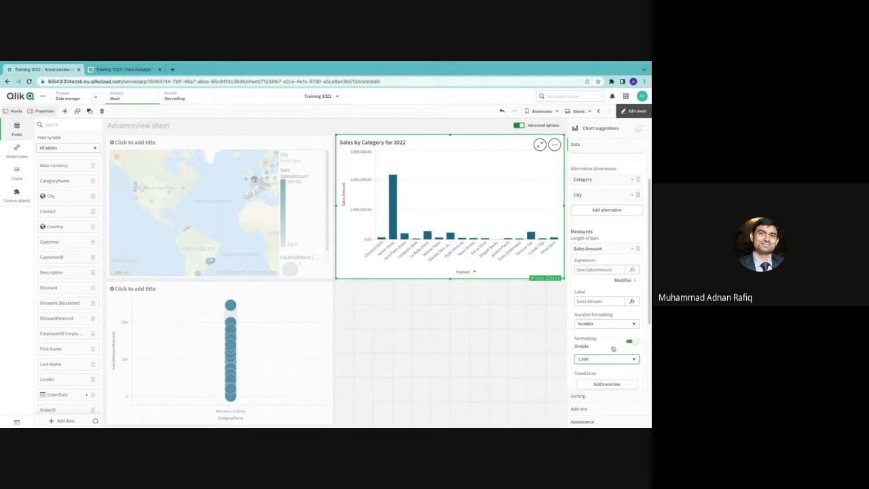
Try the Accumulation modifier on the Sales Amount measure and set its range to Full
{"action": "scroll", "coordinate": [614, 367], "scroll_direction": "down", "scroll_amount": 2}
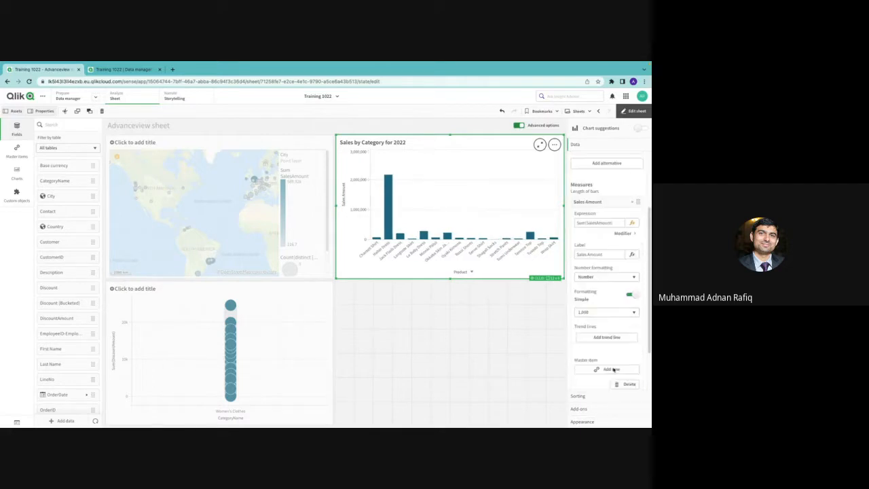
{"action": "left_click", "coordinate": [633, 234]}
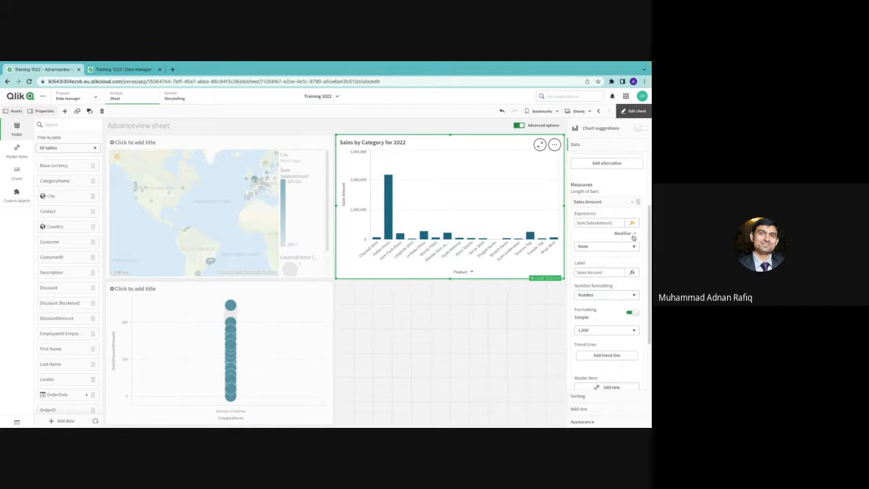
{"action": "left_click", "coordinate": [628, 247]}
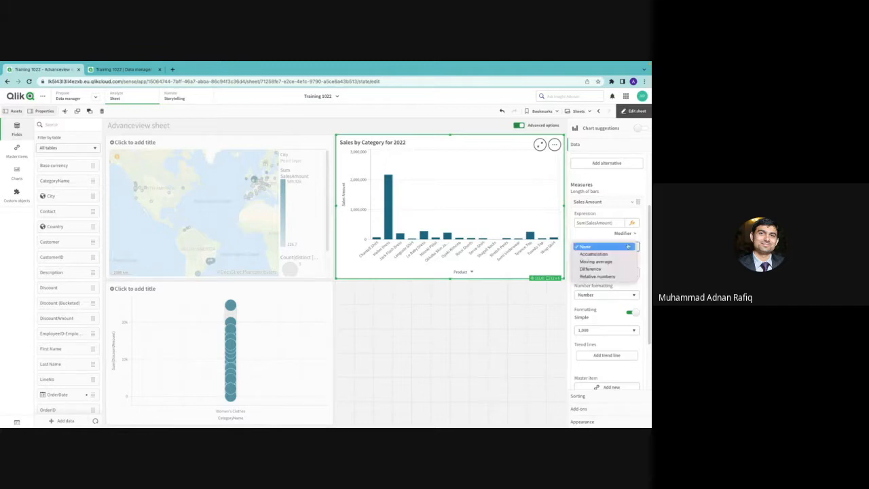
{"action": "left_click", "coordinate": [624, 247]}
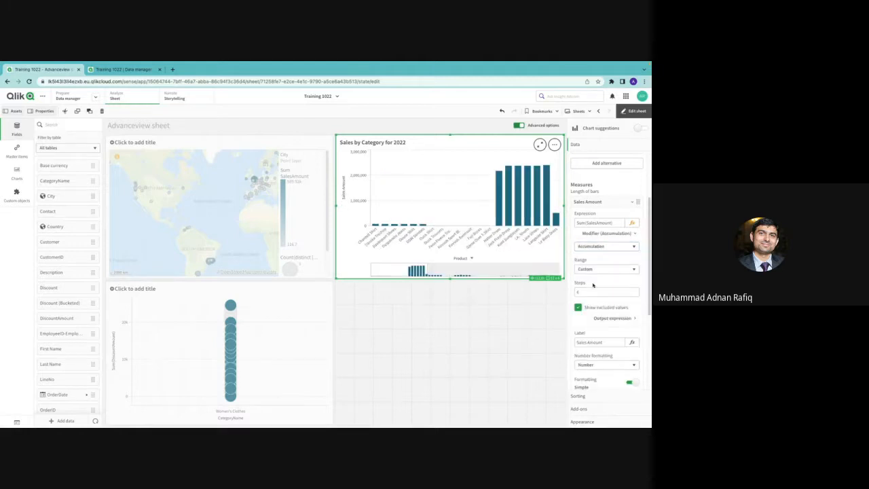
{"action": "left_click", "coordinate": [598, 269]}
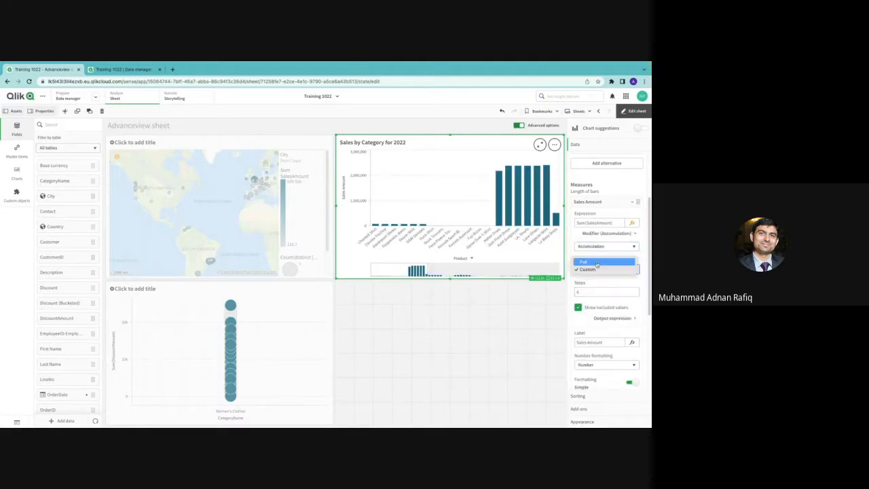
{"action": "left_click", "coordinate": [601, 253]}
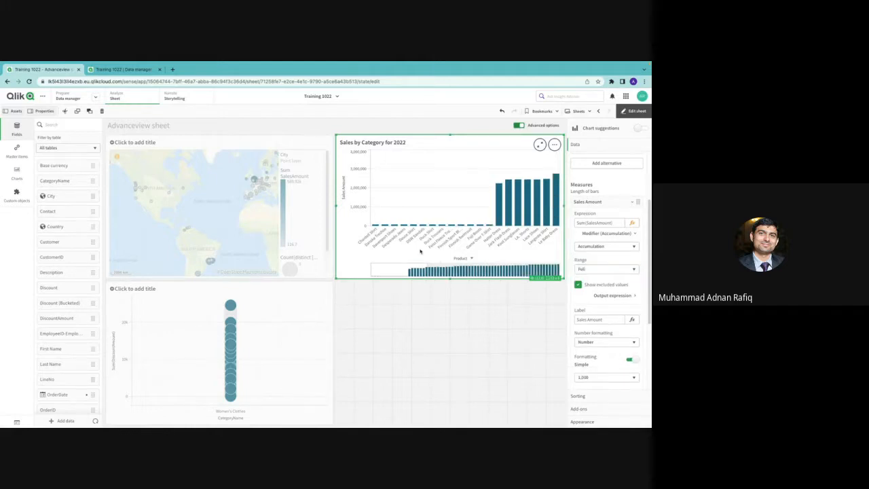
{"action": "left_click_drag", "start_coordinate": [420, 252], "coordinate": [438, 272]}
Switch the Sales Amount measure's modifier to Moving average
{"action": "left_click", "coordinate": [585, 247]}
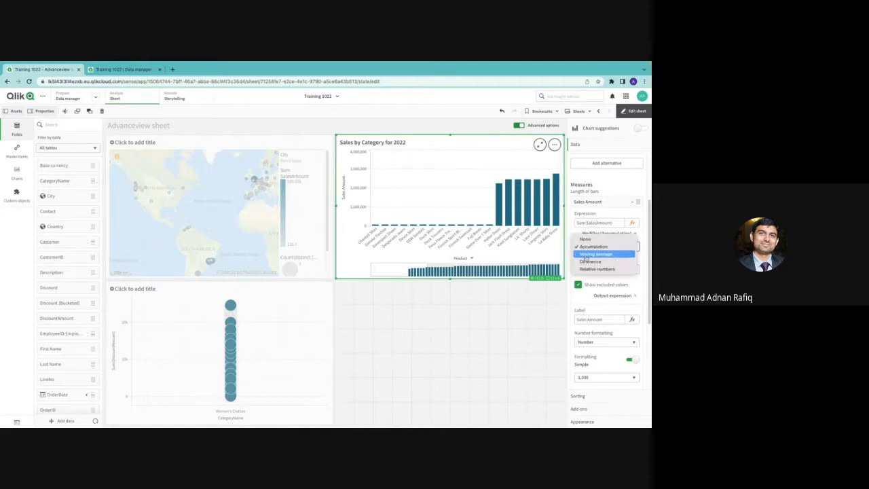
{"action": "left_click", "coordinate": [586, 254]}
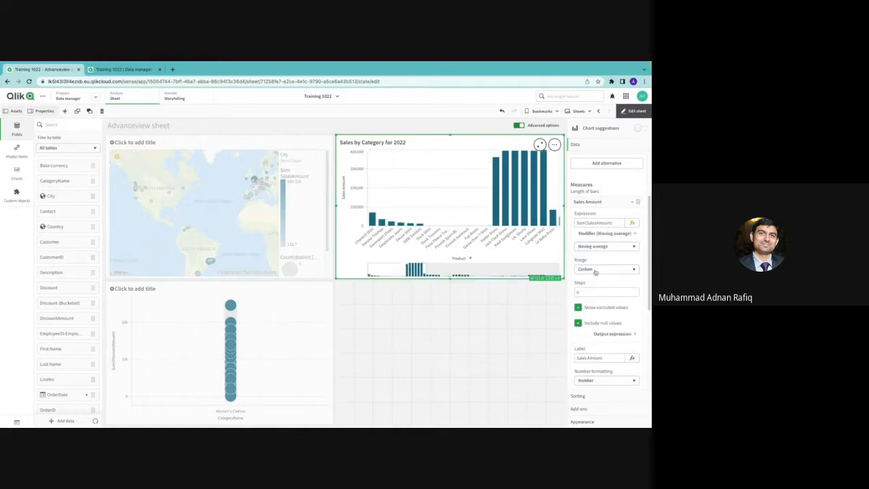
Set the Sales Amount measure's moving average to a custom range of 12 steps
{"action": "left_click", "coordinate": [579, 292]}
{"action": "key", "text": "BackSpace"}
{"action": "type", "text": "12"}
{"action": "left_click", "coordinate": [607, 233]}
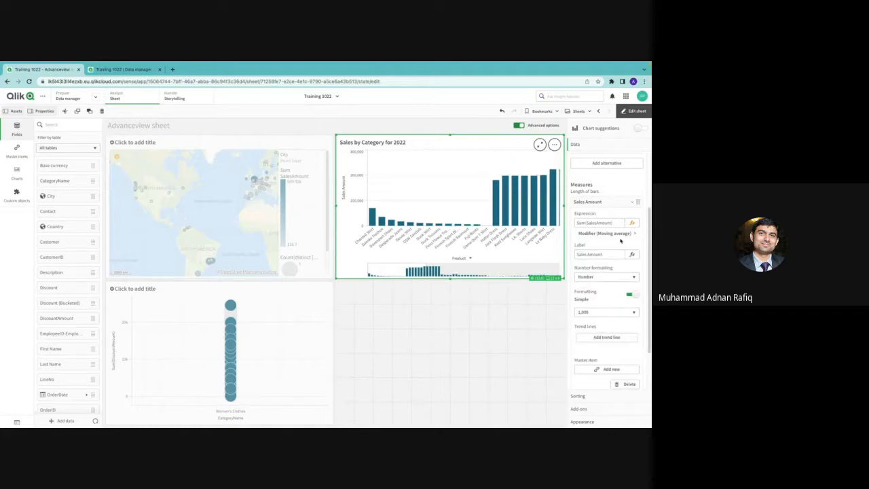
Set the Sales Amount measure's modifier to None and collapse the modifier settings
{"action": "left_click", "coordinate": [618, 234]}
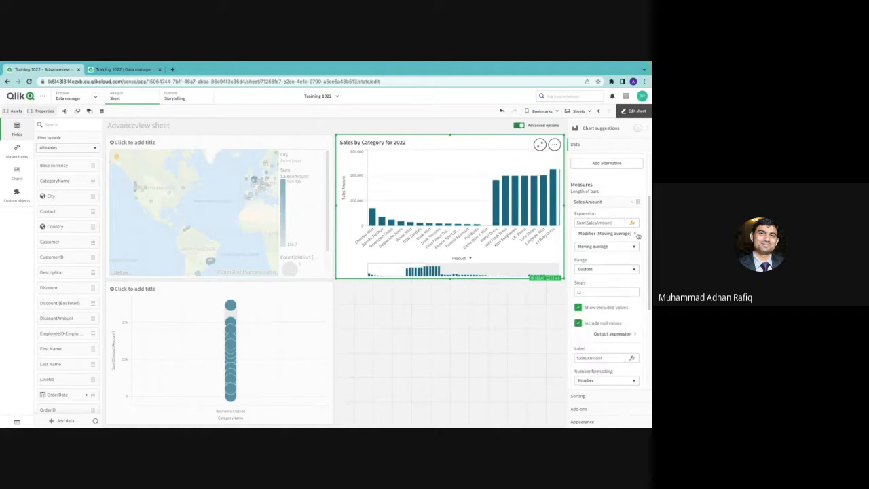
{"action": "left_click", "coordinate": [633, 234]}
{"action": "left_click", "coordinate": [633, 234]}
{"action": "left_click", "coordinate": [619, 248]}
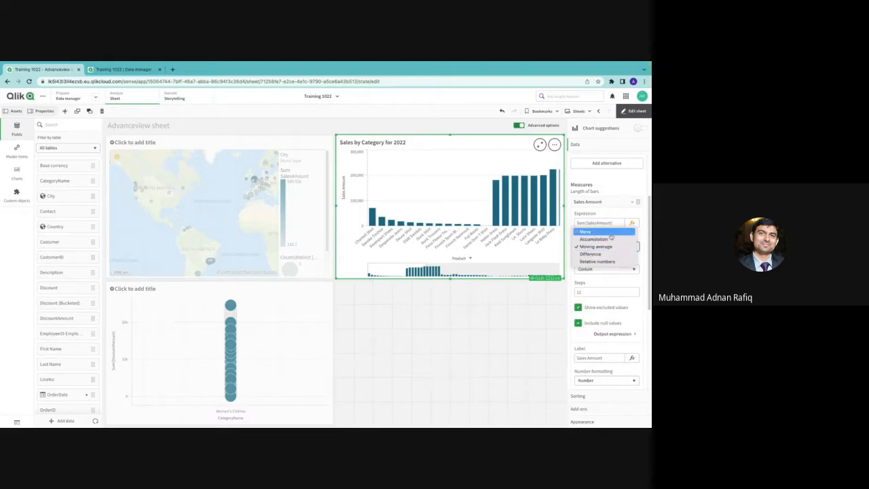
{"action": "left_click", "coordinate": [627, 237]}
{"action": "left_click", "coordinate": [628, 235]}
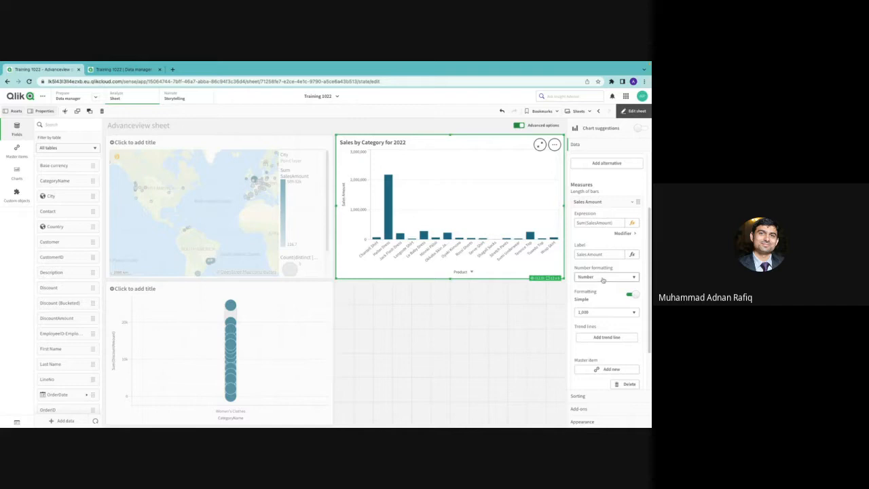
Review the settings of the Category alternative dimension and the formatting and trend line options of the Sales Amount measure
{"action": "scroll", "coordinate": [607, 319], "scroll_direction": "up", "scroll_amount": 2}
{"action": "scroll", "coordinate": [607, 320], "scroll_direction": "up", "scroll_amount": 2}
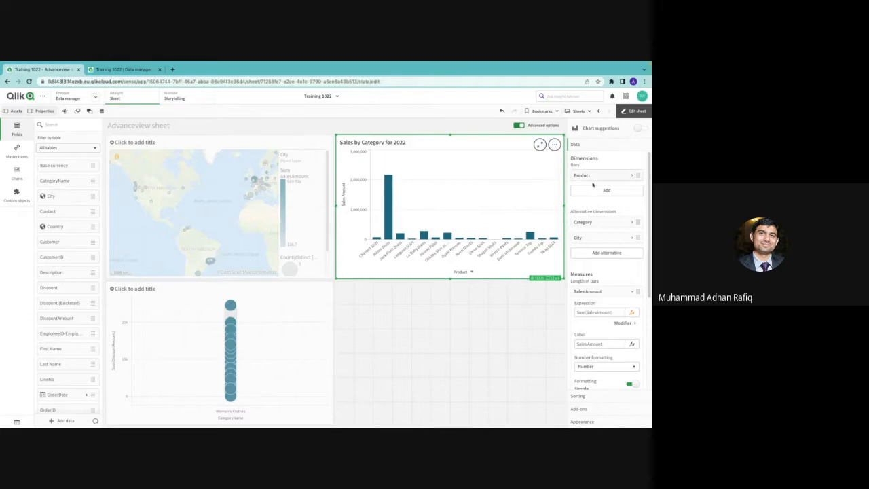
{"action": "left_click", "coordinate": [590, 222]}
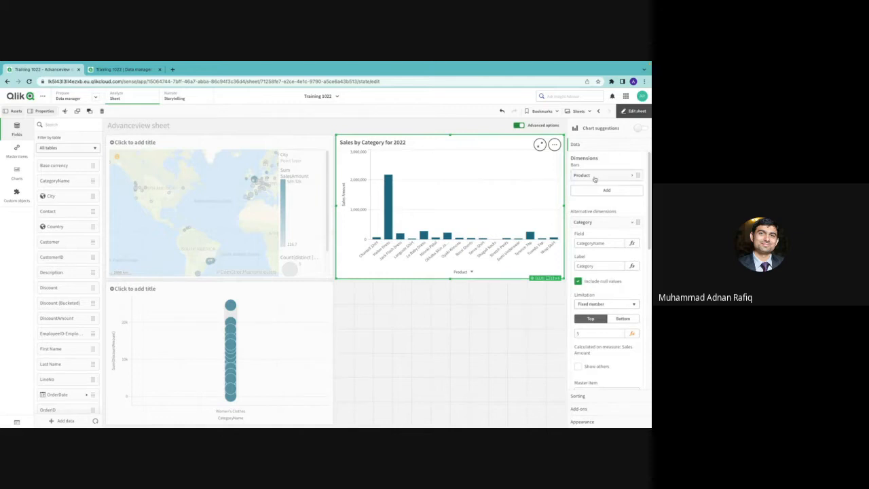
{"action": "scroll", "coordinate": [595, 178], "scroll_direction": "down", "scroll_amount": 1}
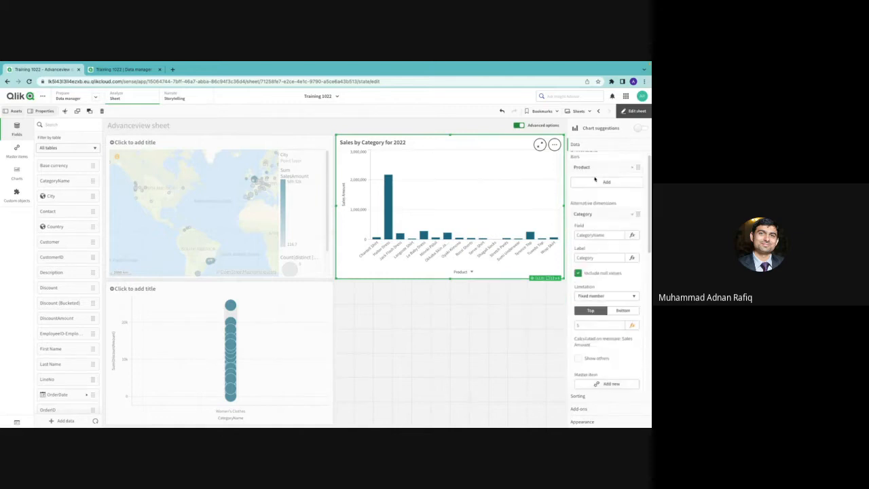
{"action": "scroll", "coordinate": [595, 179], "scroll_direction": "up", "scroll_amount": 1}
{"action": "left_click", "coordinate": [597, 219]}
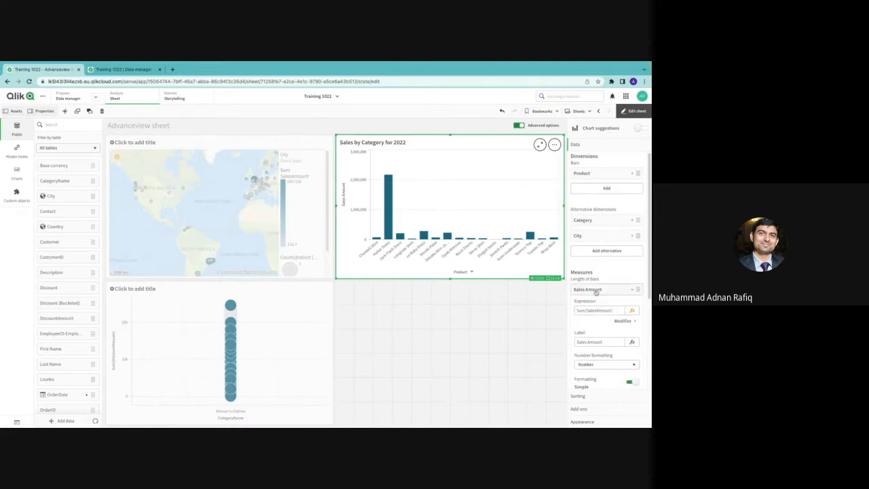
{"action": "scroll", "coordinate": [605, 355], "scroll_direction": "down", "scroll_amount": 3}
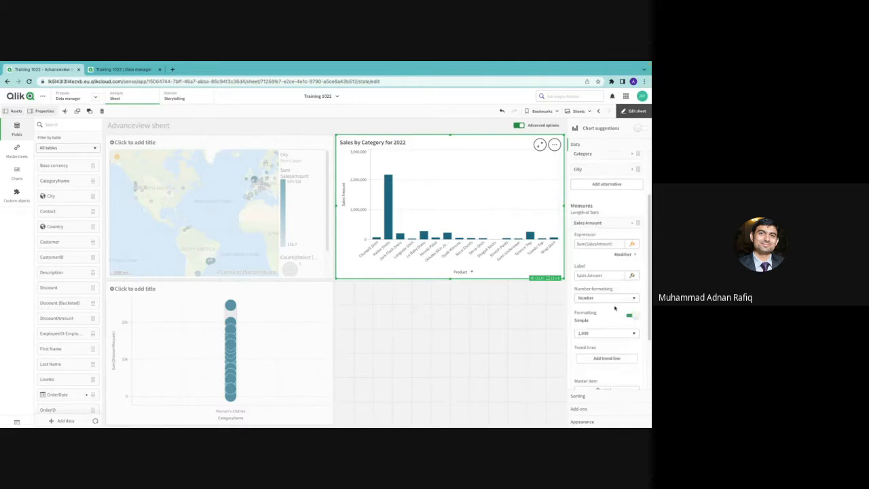
{"action": "scroll", "coordinate": [607, 340], "scroll_direction": "down", "scroll_amount": 1}
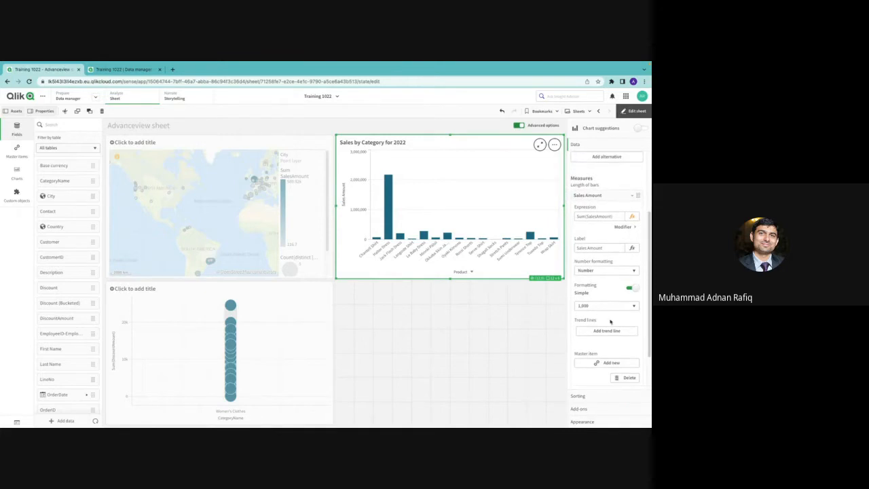